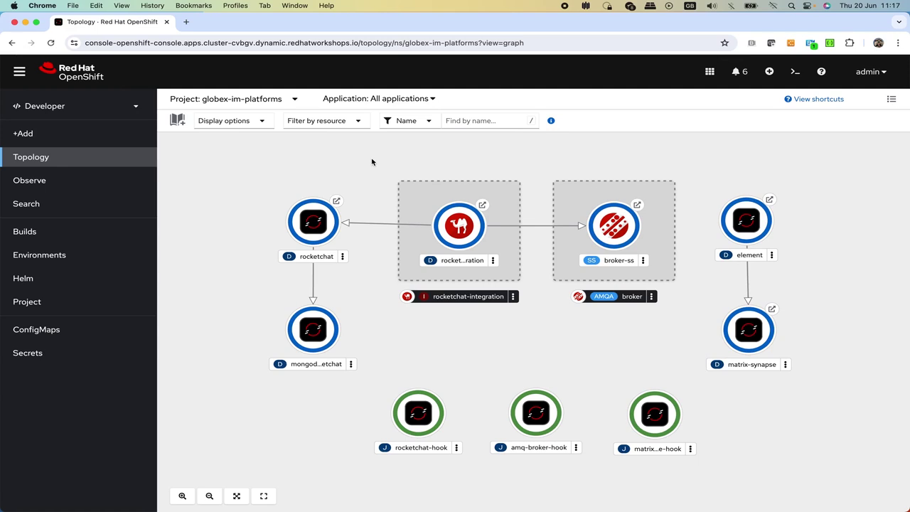
- Open the project list in the OpenShift Topology view for globex-im-platforms
left_click(283, 104)
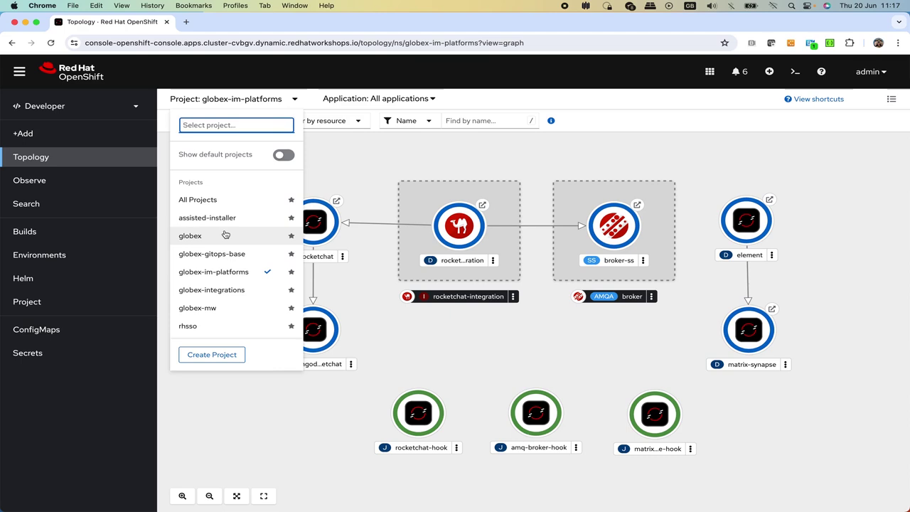
- Close the project list unchanged and nudge the rocketchat and element nodes on the Topology canvas
left_click(370, 159)
left_click_drag(339, 210, 320, 223)
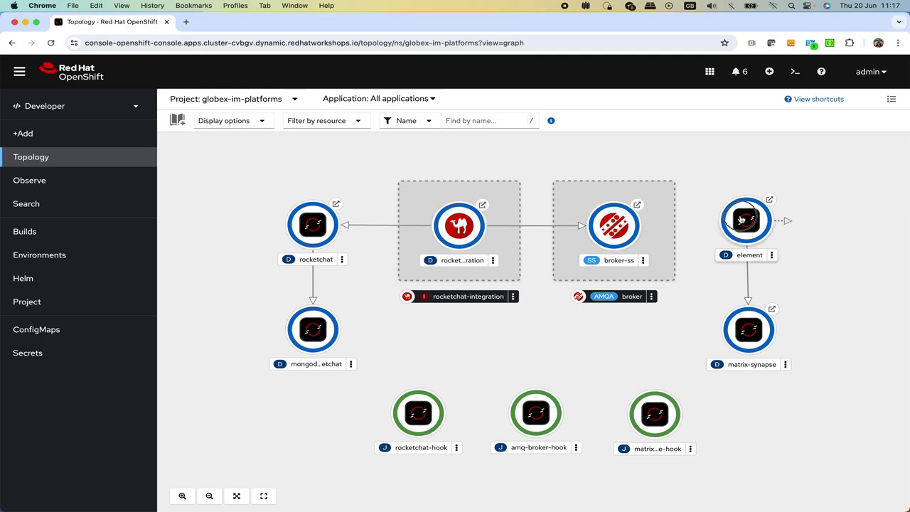
mouse_move(742, 224)
left_mouse_down()
mouse_move(780, 230)
mouse_move(732, 226)
mouse_move(741, 216)
left_mouse_up()
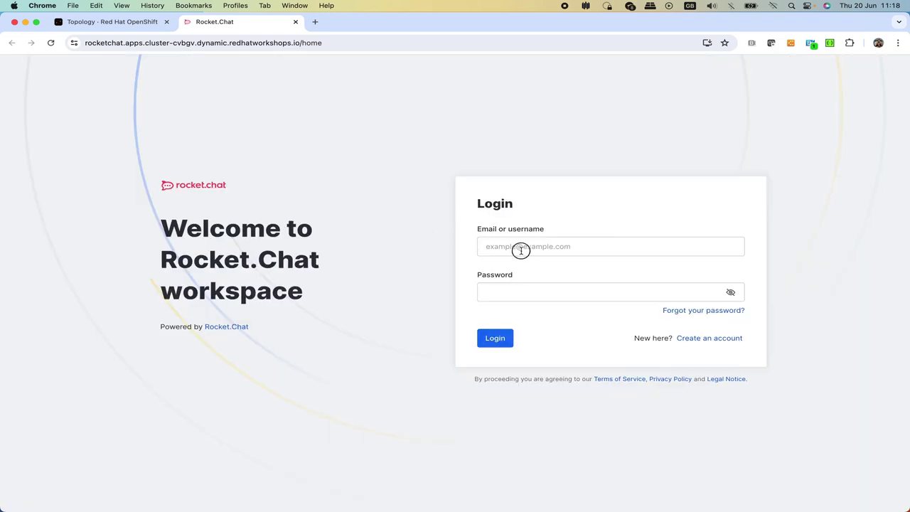
- Log into Rocket.Chat as user1, dismiss the password warning, and open globex-support-user1
left_click(521, 251)
type("user1")
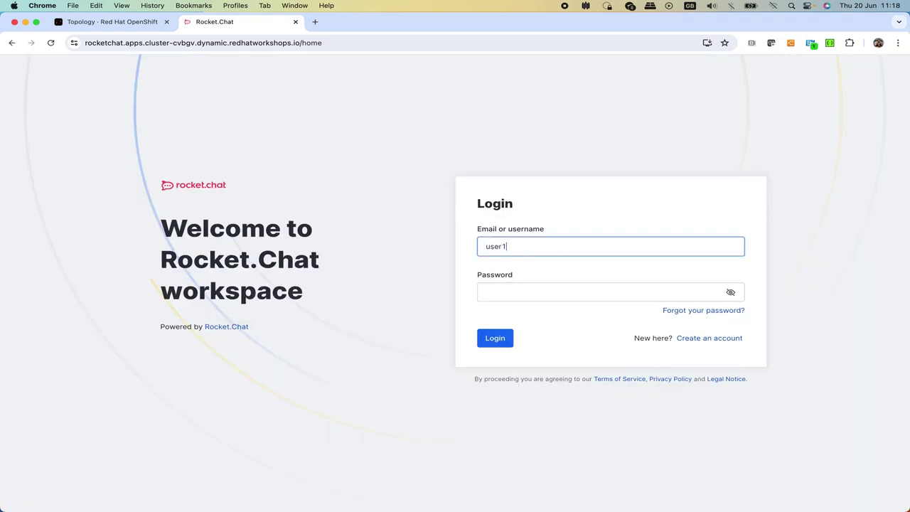
key("Tab")
type("op")
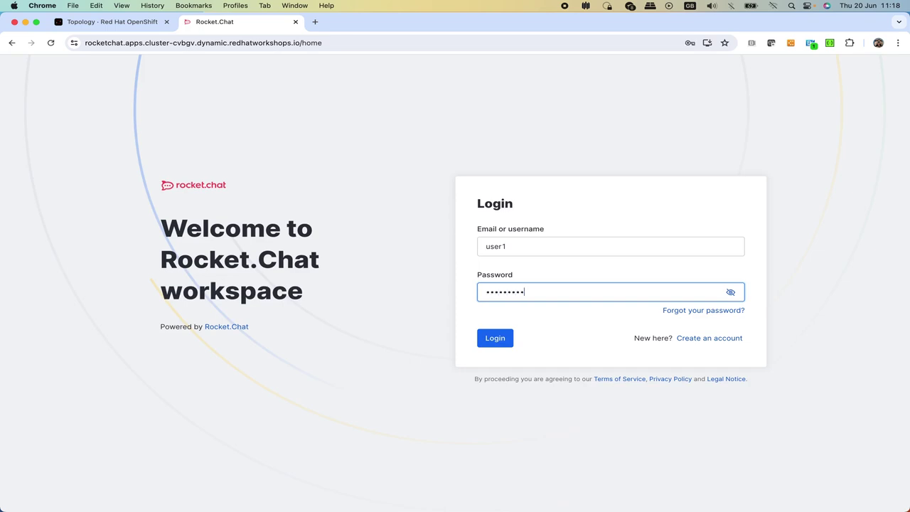
key("Return")
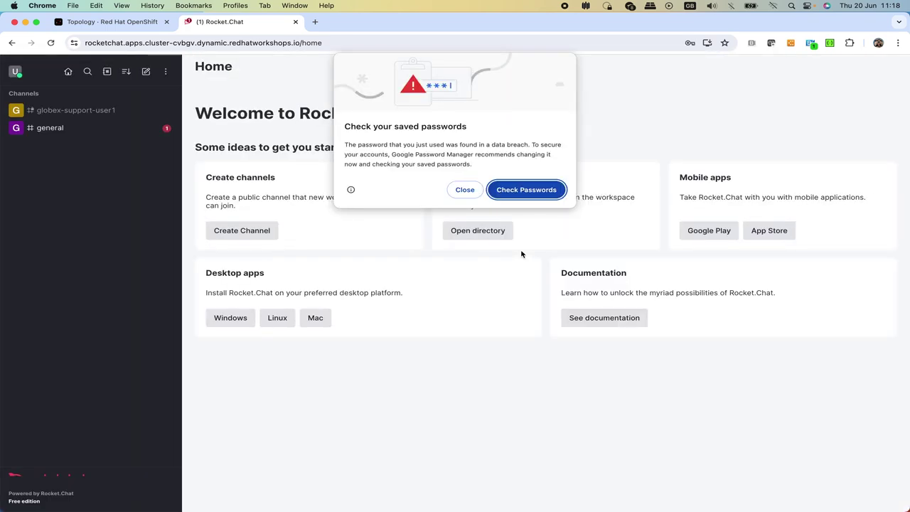
left_click(463, 191)
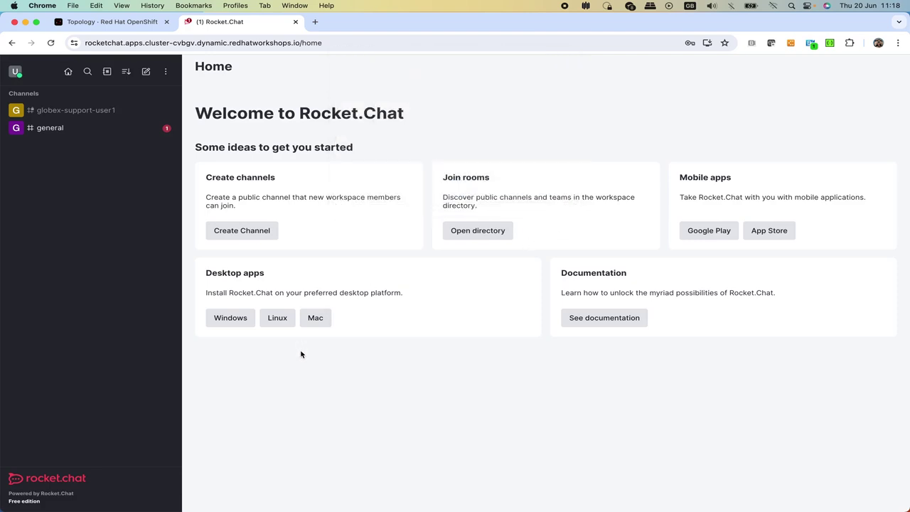
left_click(60, 115)
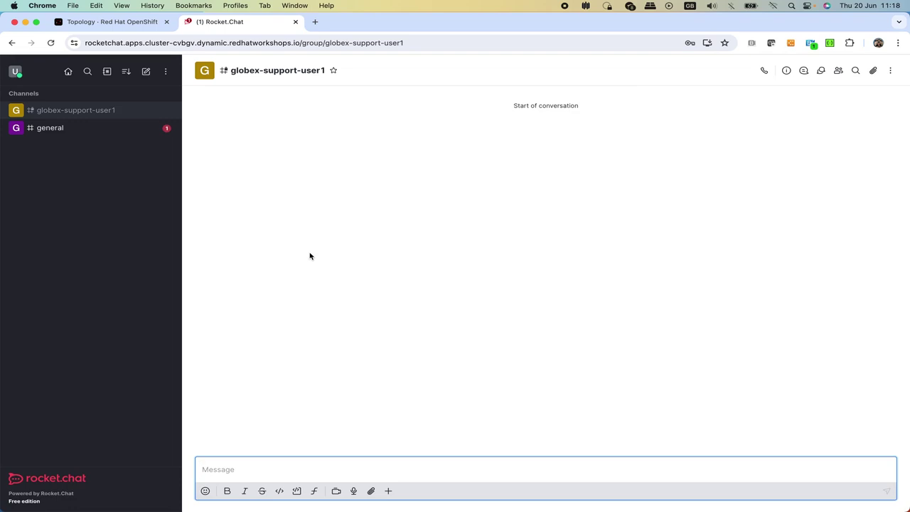
- Post 'Hi, I have a problem with my promo code, it doesn't work, please help'
type("H")
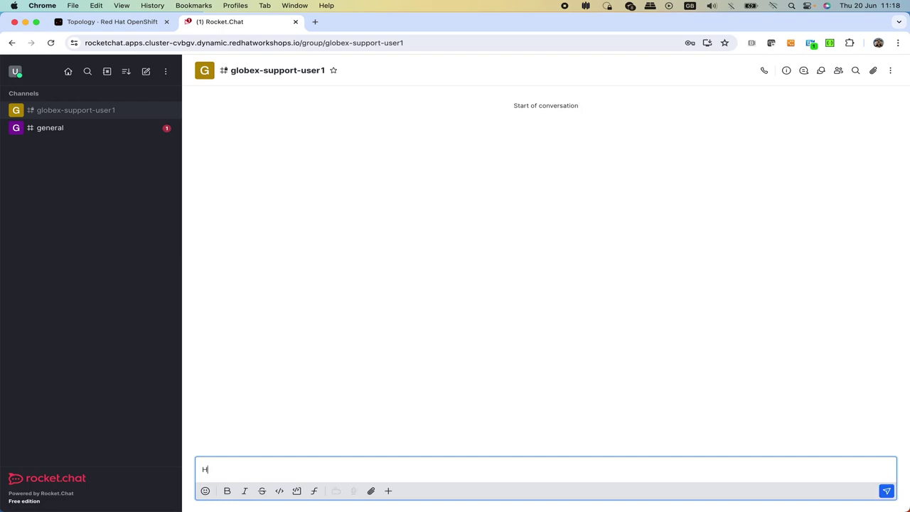
type("i, I have a problem with my promo code, it does")
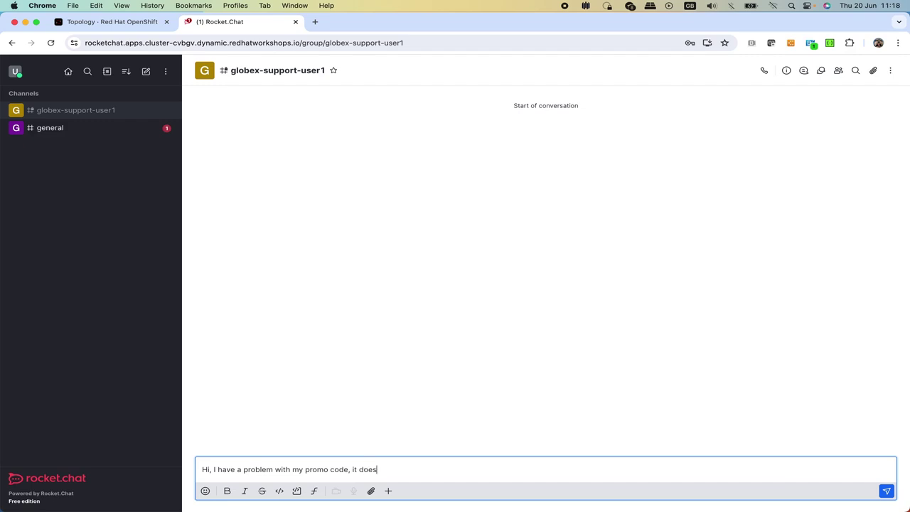
type("n't work, please help")
key("Return")
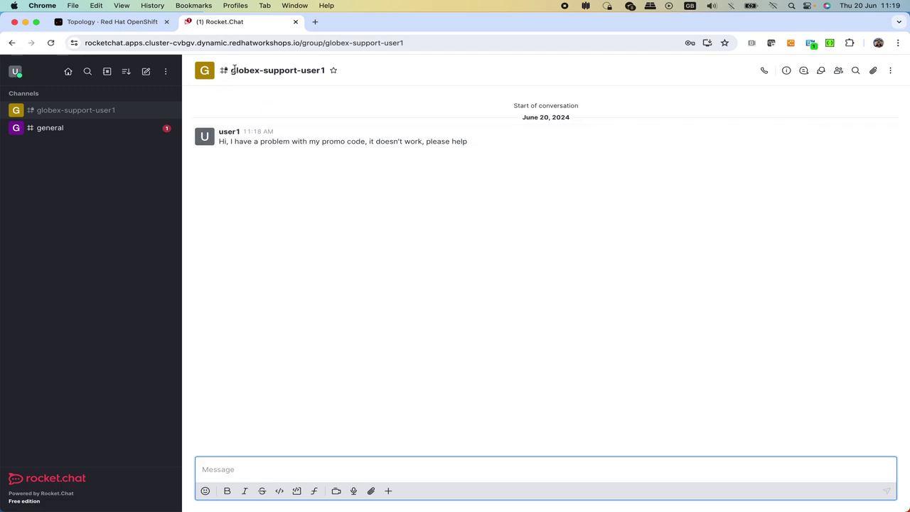
- Return to the OpenShift topology and launch the element app's public URL
left_click(128, 22)
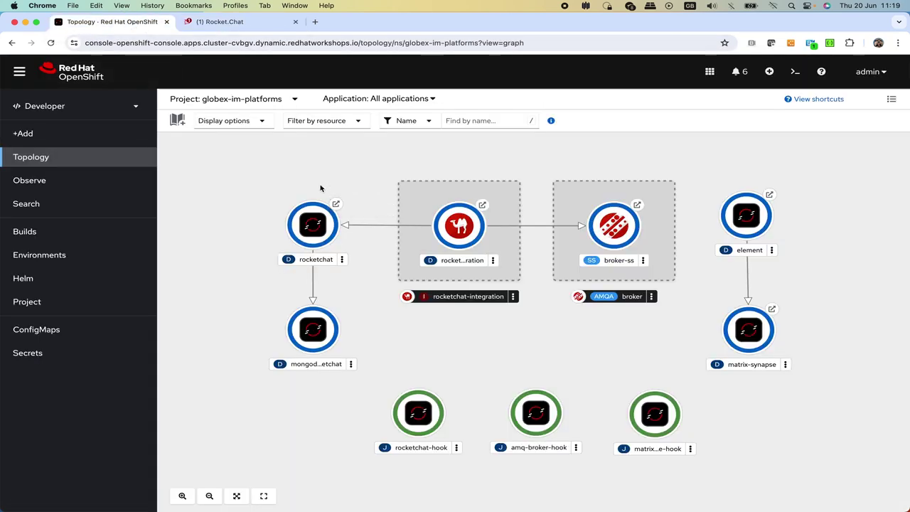
left_click(771, 196)
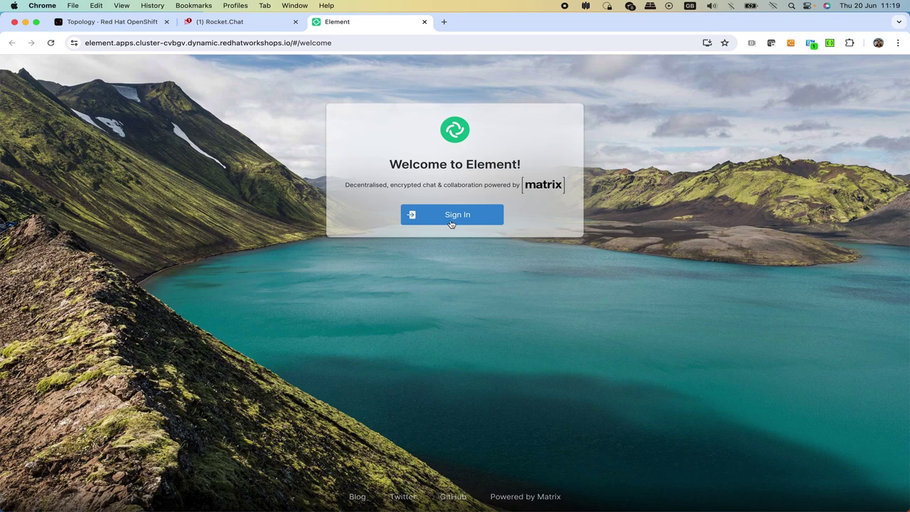
- Sign into Element as user2, dismiss both password popups, and open the rocketchat-user1 invite
left_click(450, 222)
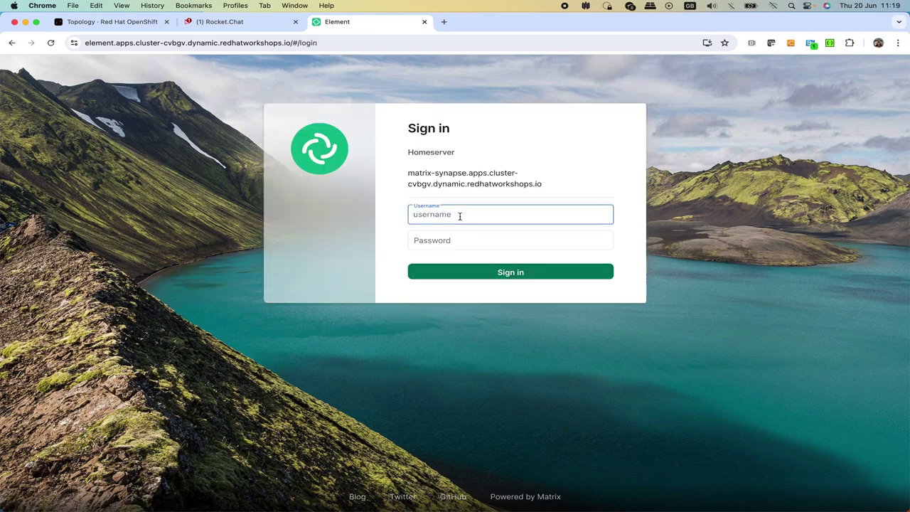
type("user2")
key("Tab")
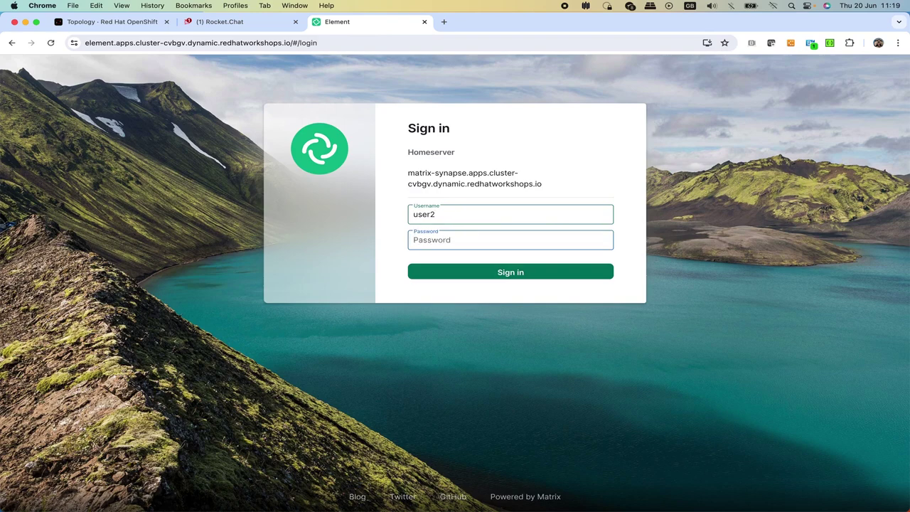
type("openshift")
key("Return")
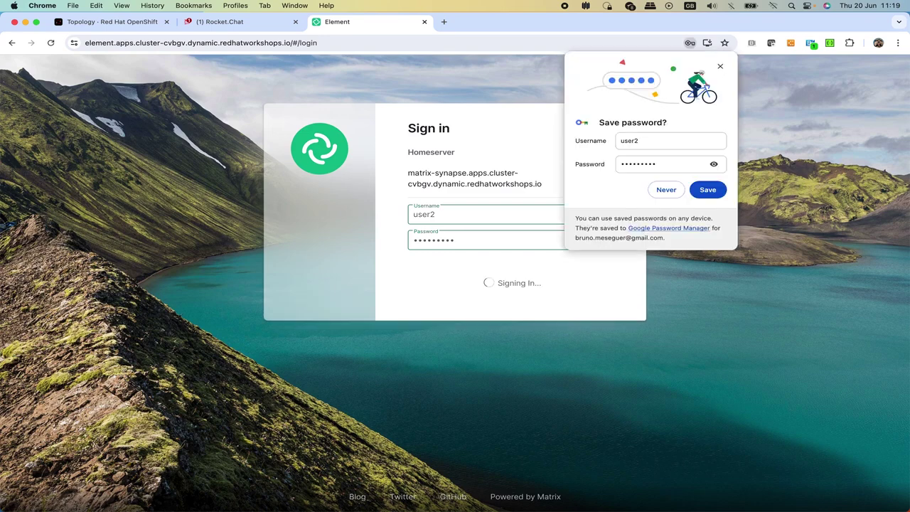
left_click(465, 189)
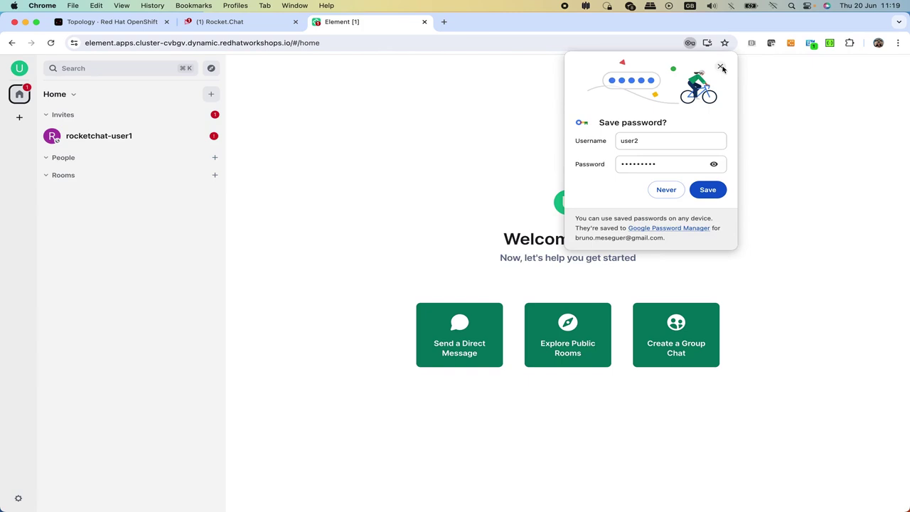
left_click(721, 66)
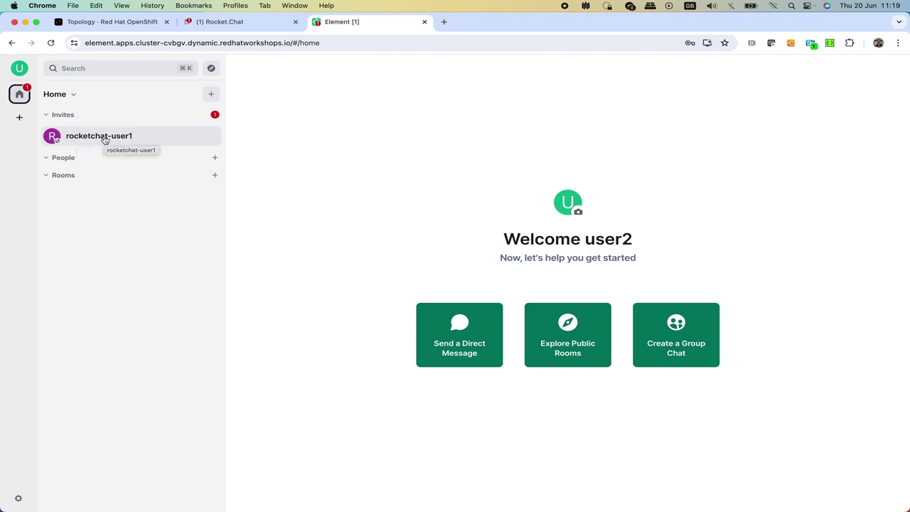
left_click(105, 140)
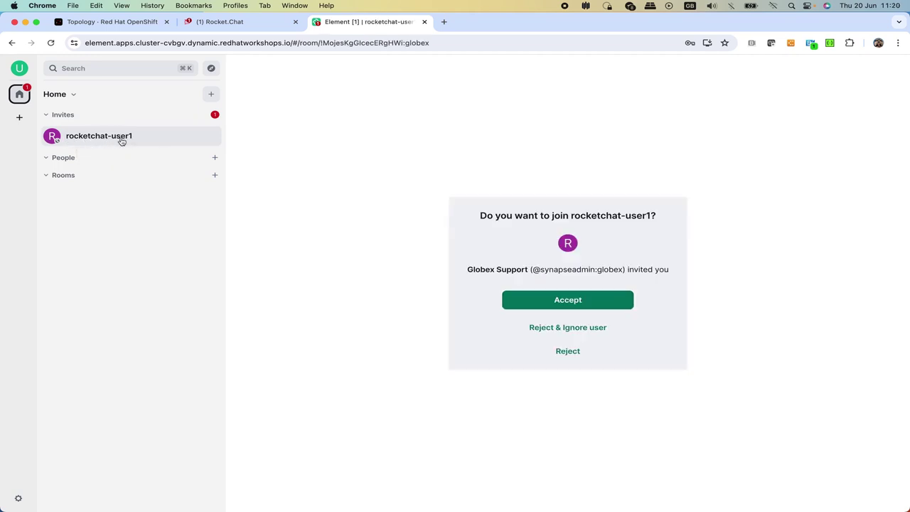
- Join the rocketchat-user1 room and reply 'Hello, a technical agent will be with you in a moment'
left_click(567, 301)
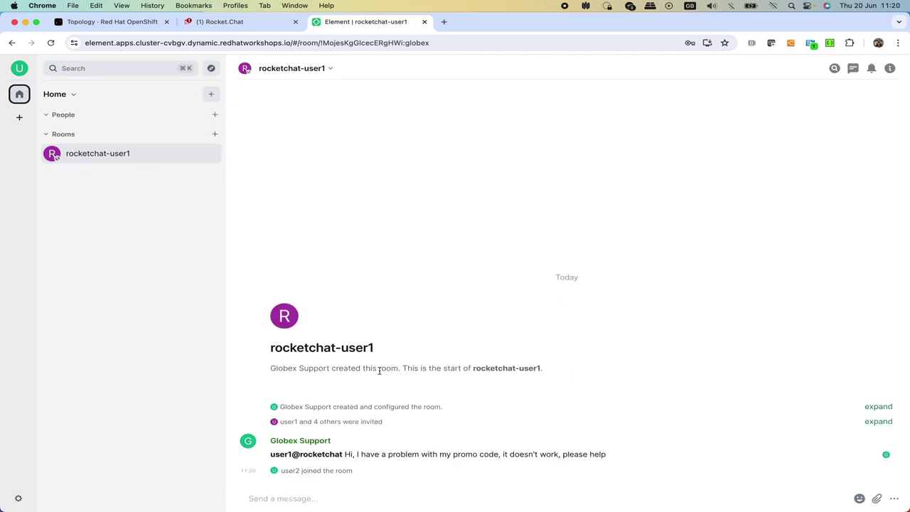
left_click_drag(345, 454, 606, 462)
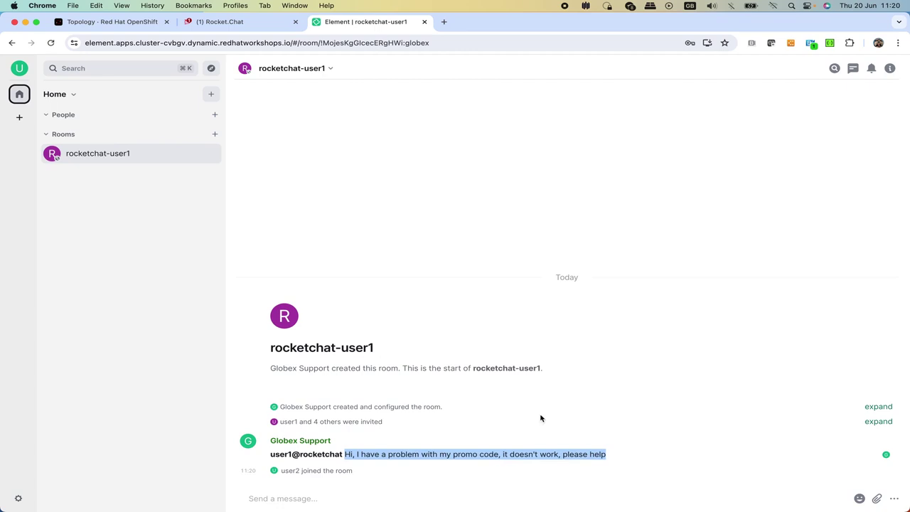
left_click(310, 497)
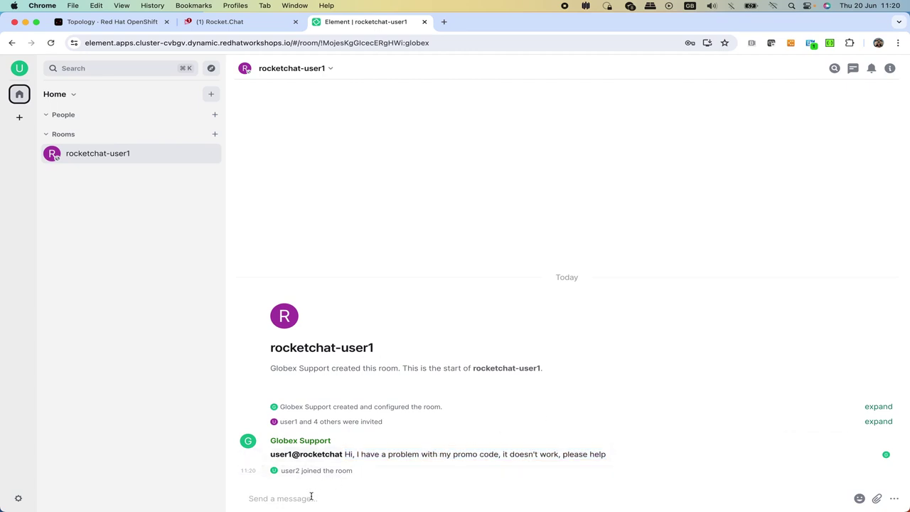
type("Hello")
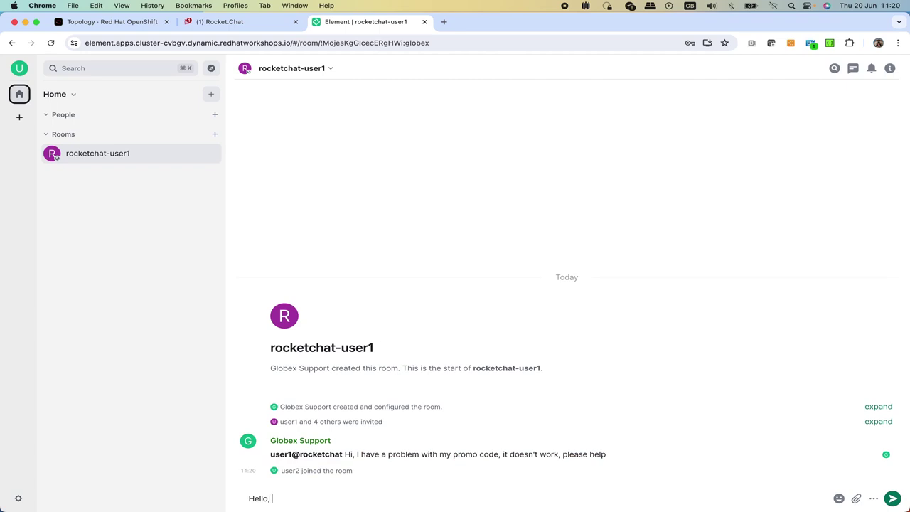
type(", a technical agent will be with")
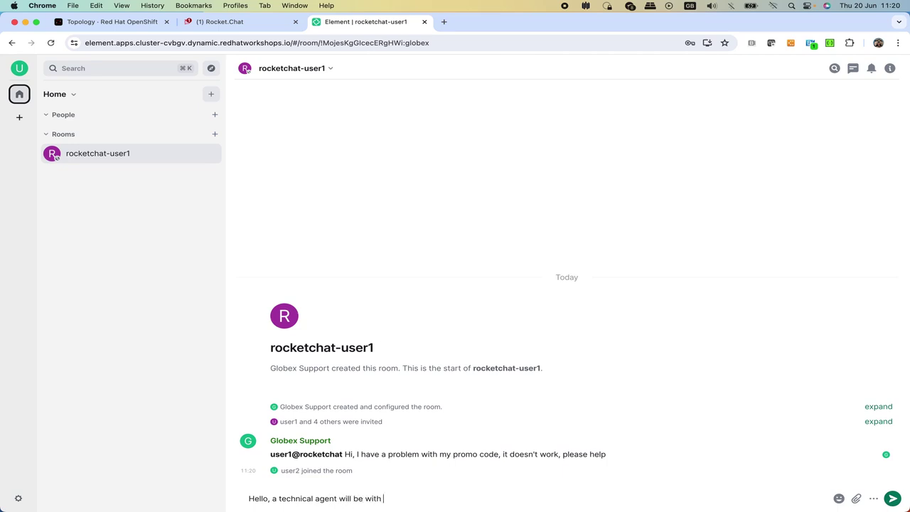
type(" you in a moment")
key("Return")
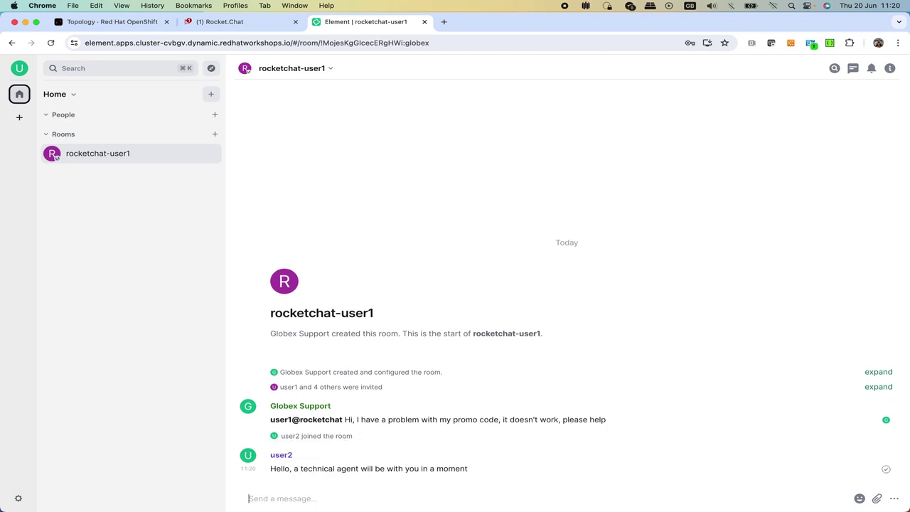
left_click(256, 22)
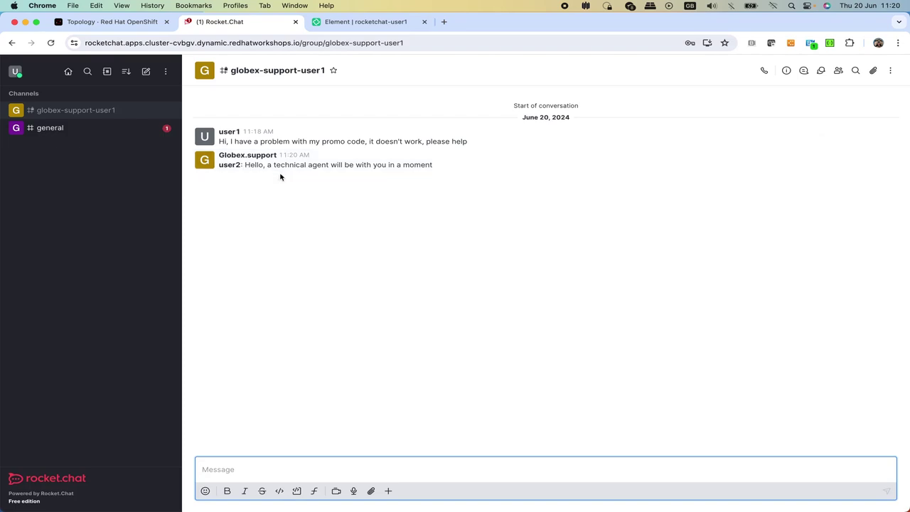
left_click(380, 23)
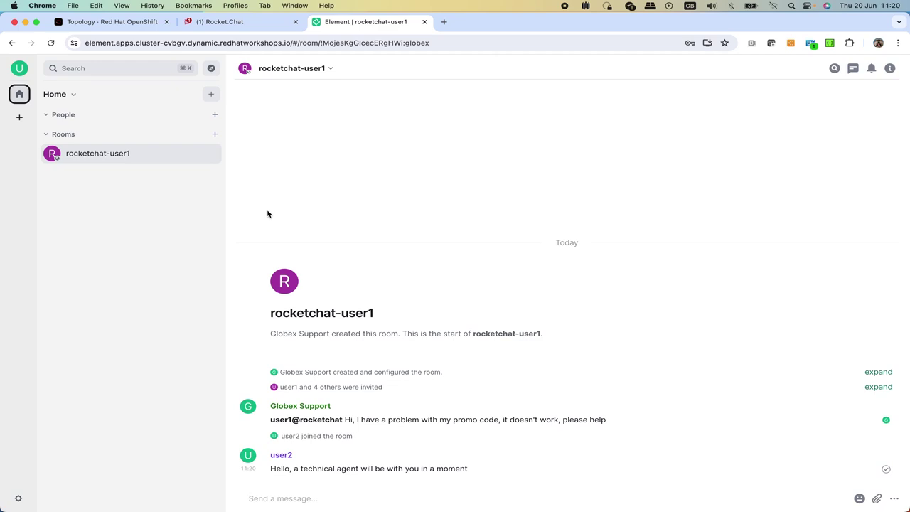
- Sign out of user2 and sign back into Element as user3, dismissing the password warning
left_click(19, 68)
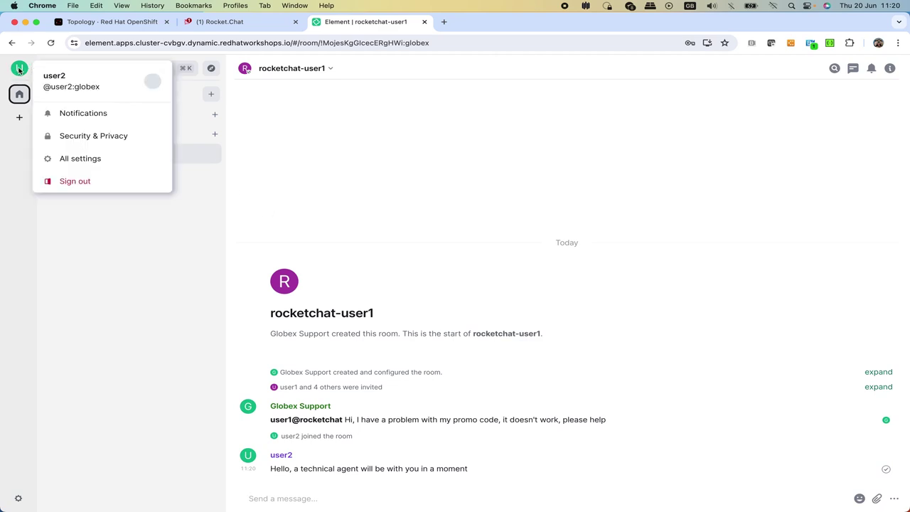
left_click(75, 181)
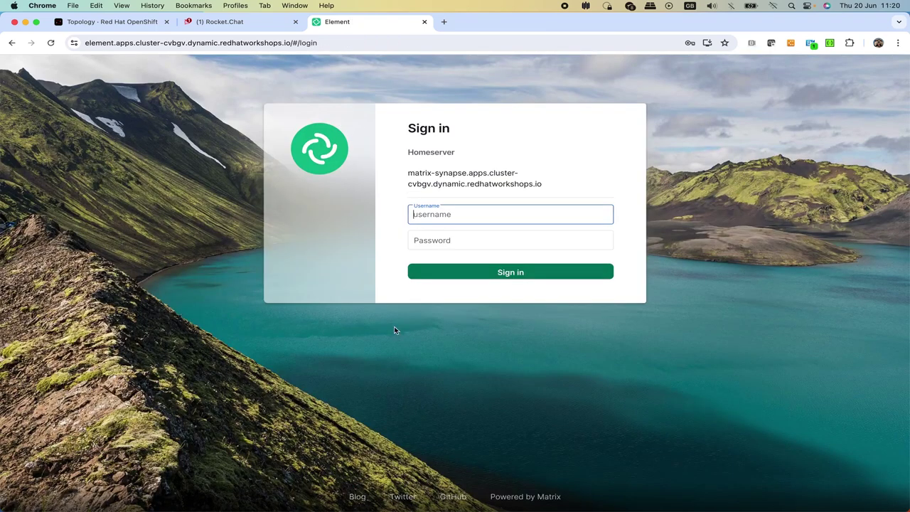
type("user3")
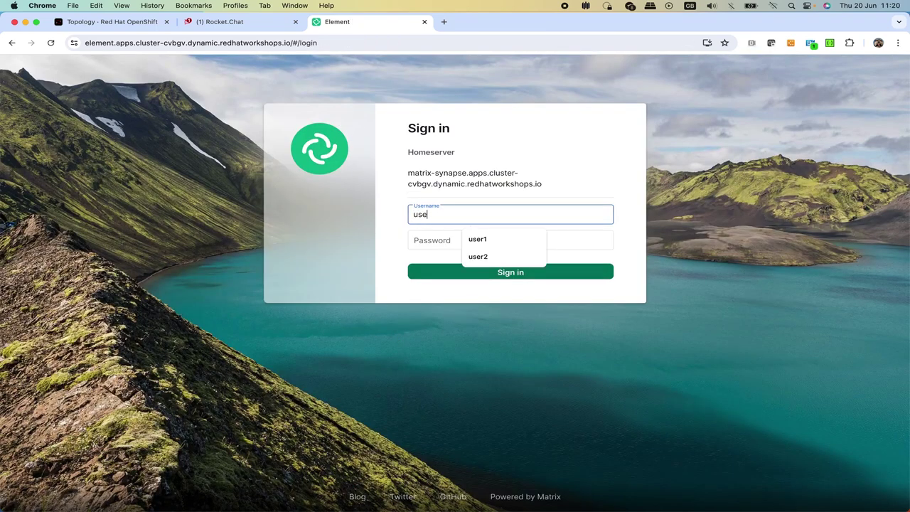
left_click(414, 239)
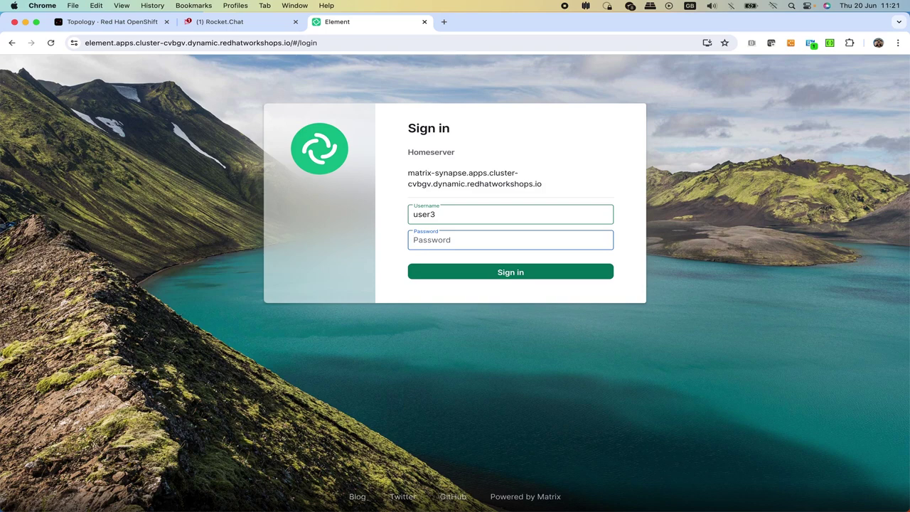
type("openshift")
key("Return")
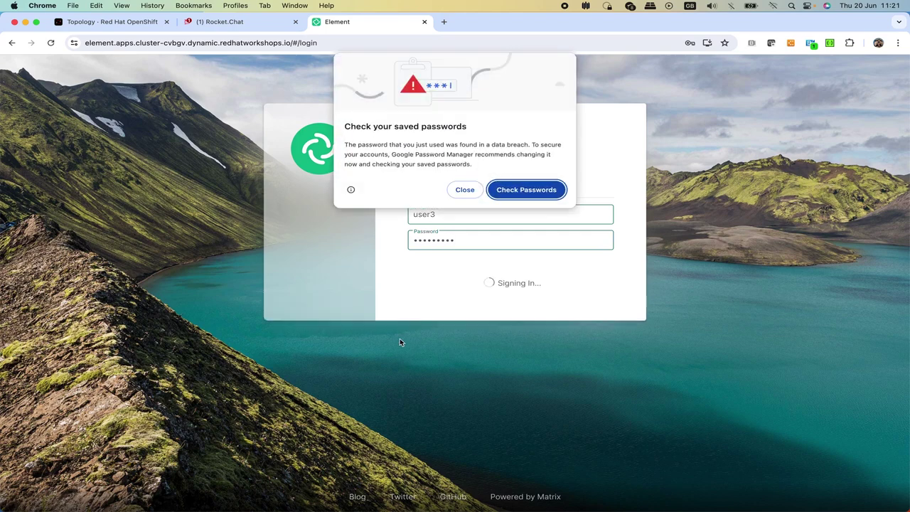
left_click(465, 192)
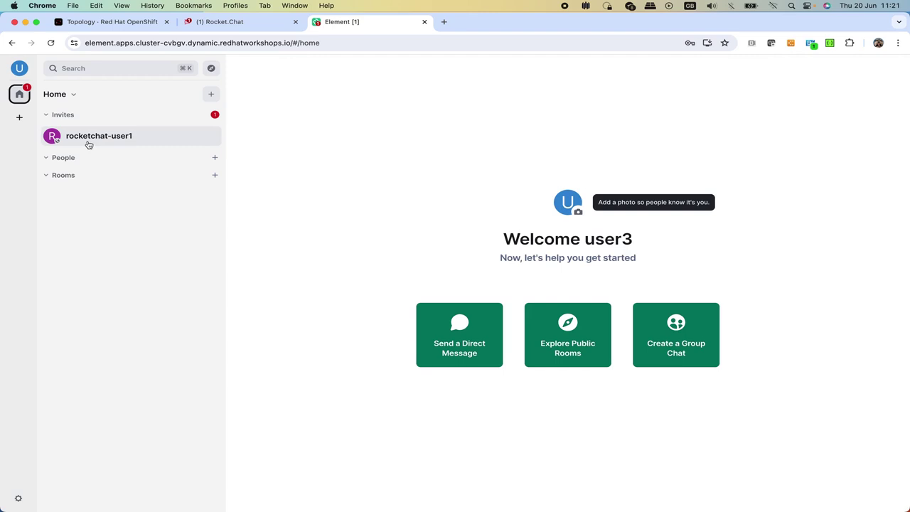
- As user3, join rocketchat-user1 and post 'Hi, we've identified the problem and have fixed it, please try again'
left_click(92, 139)
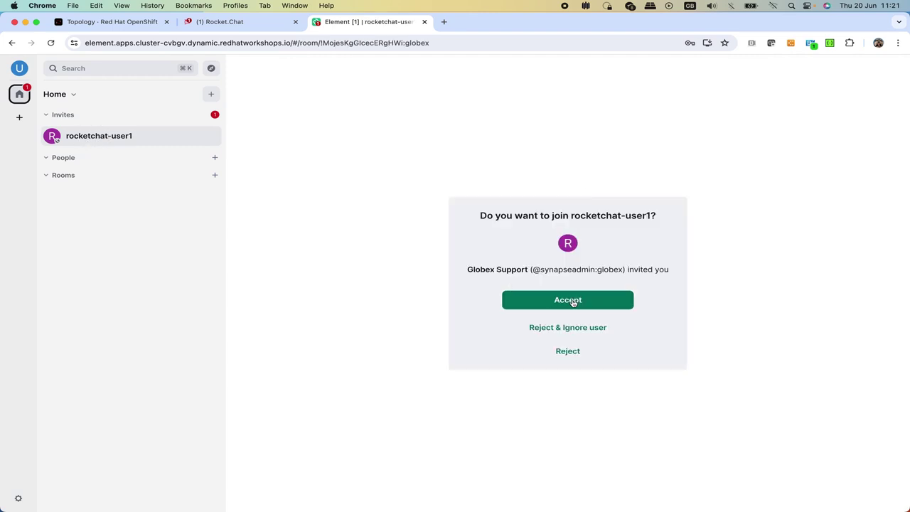
left_click(573, 302)
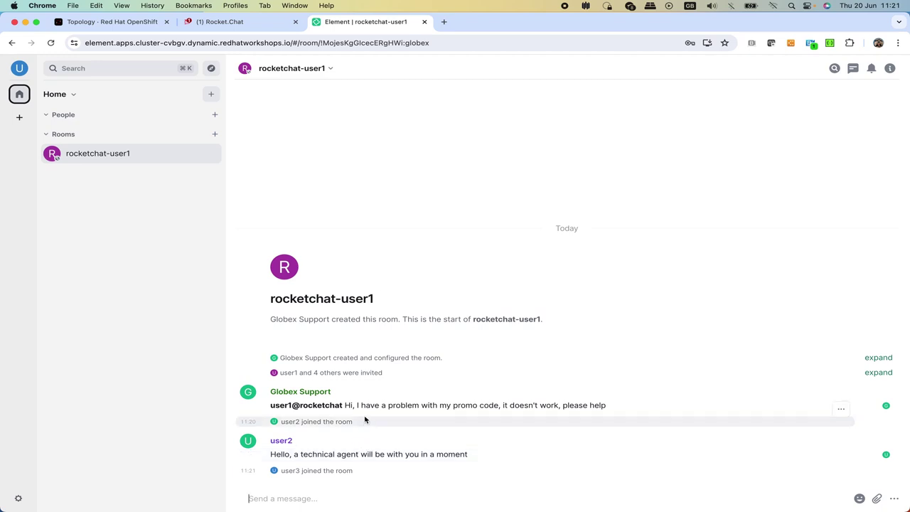
type("Hi")
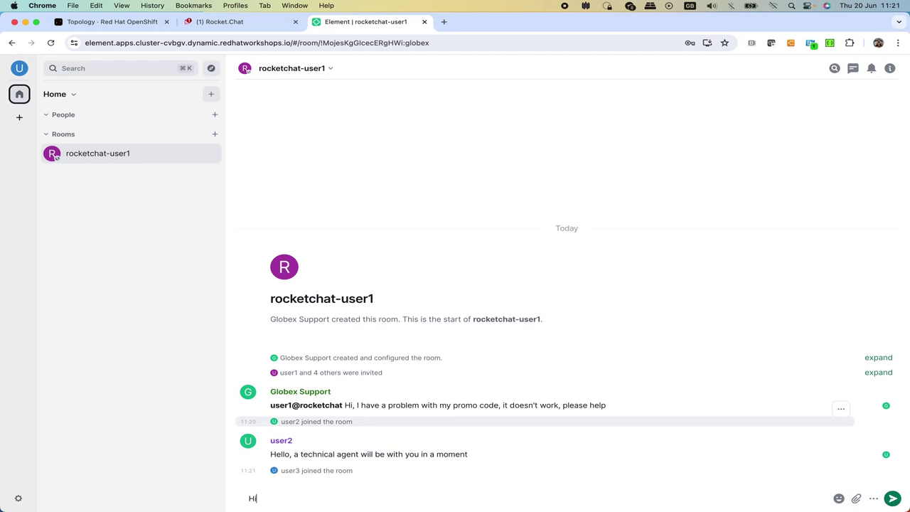
type(", we've identified the proble")
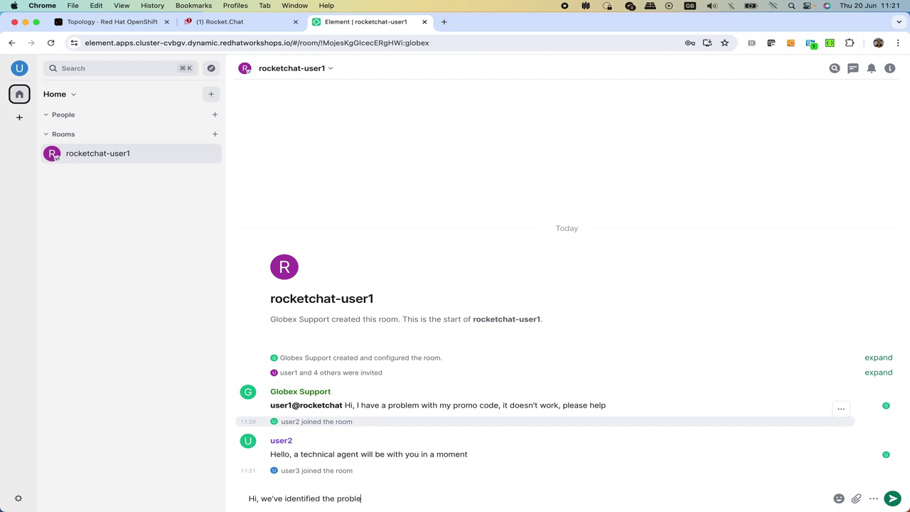
type("m and have vi")
key("BackSpace")
type("fixed it, please try again")
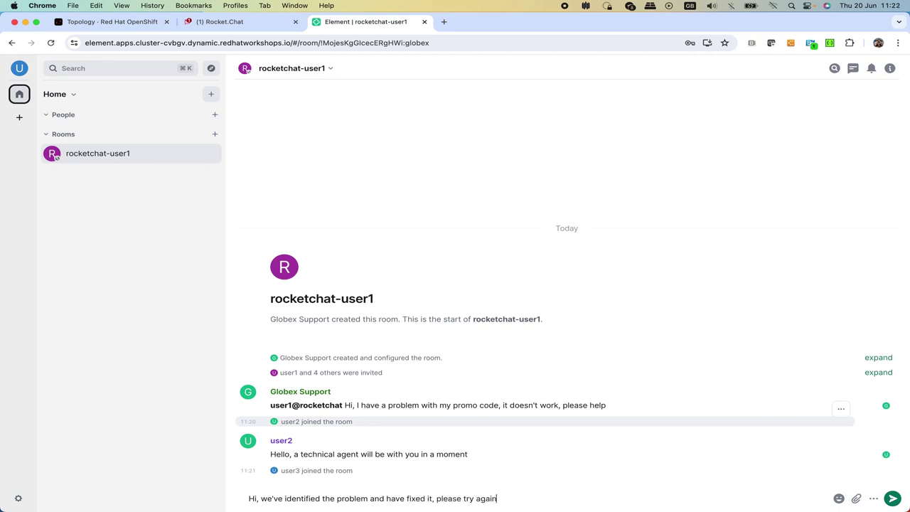
key("Return")
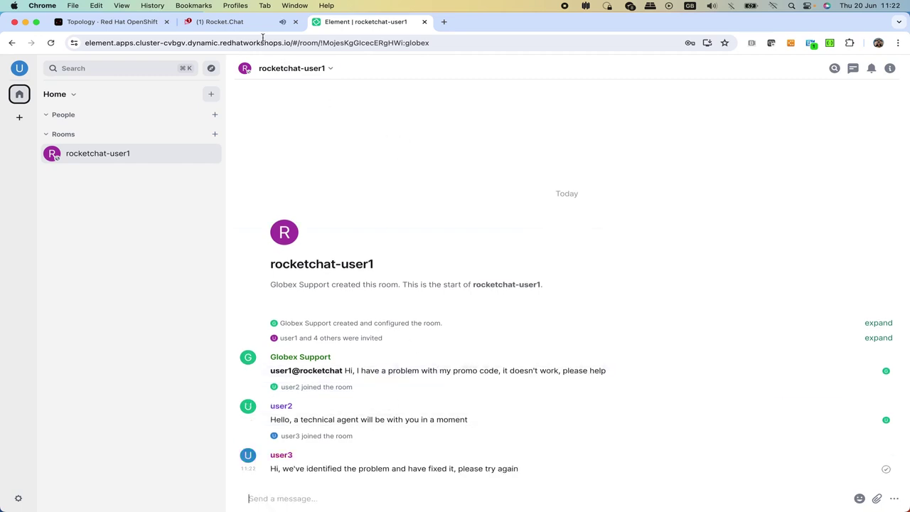
- Back in Rocket.Chat, begin the customer's reply 'Great, it worls'
left_click(228, 22)
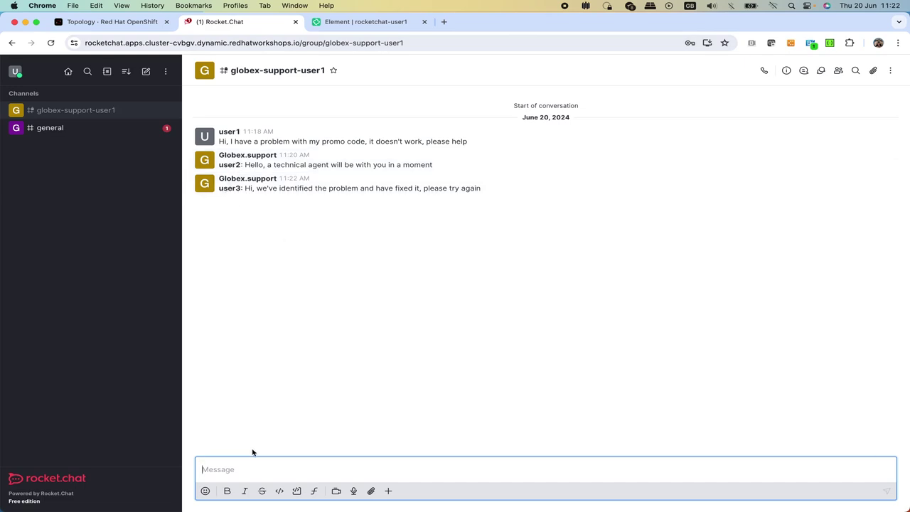
type("Gre")
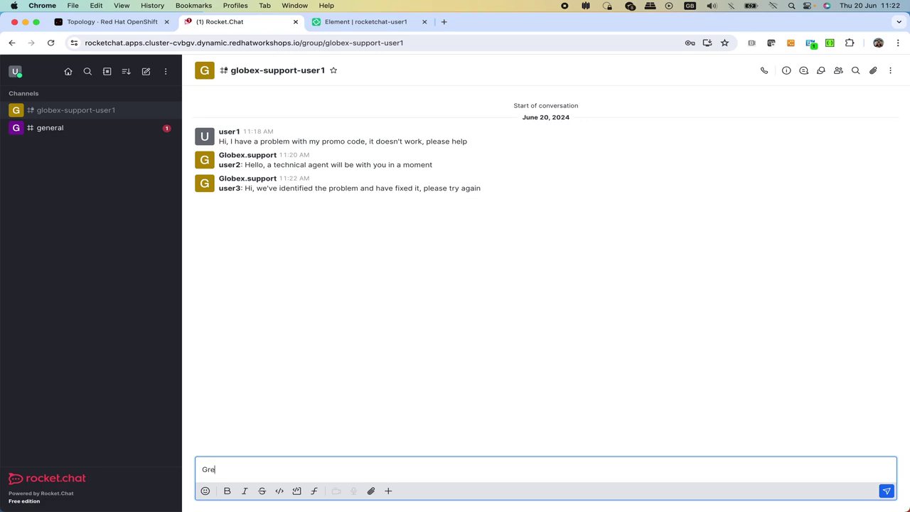
type("at, it worls")
- Fix the typo and send user1's reply 'Great, it works, please close the ticket', then check Element
key("BackSpace")
type("ks, please close the ticket")
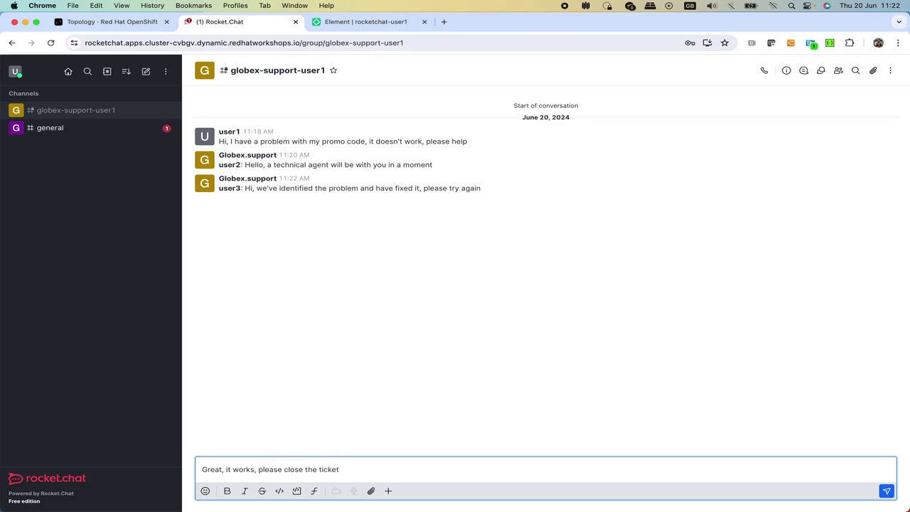
key("Return")
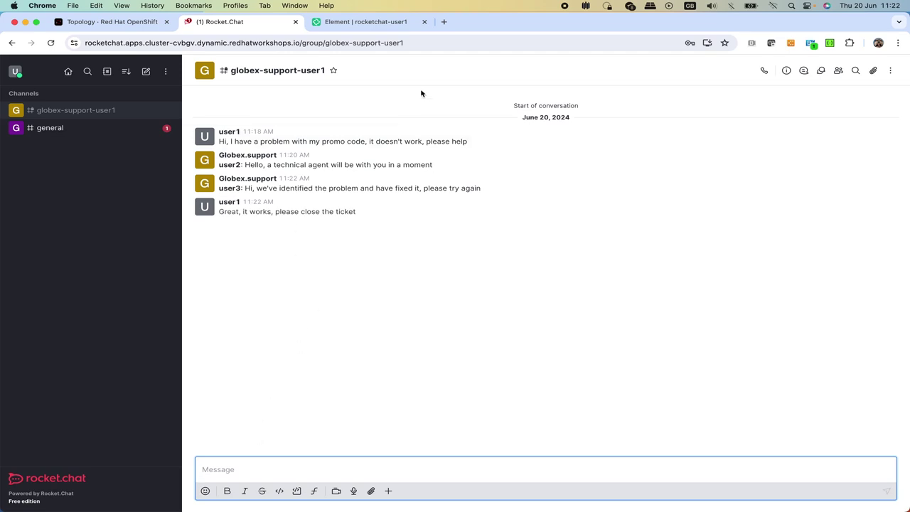
left_click(359, 22)
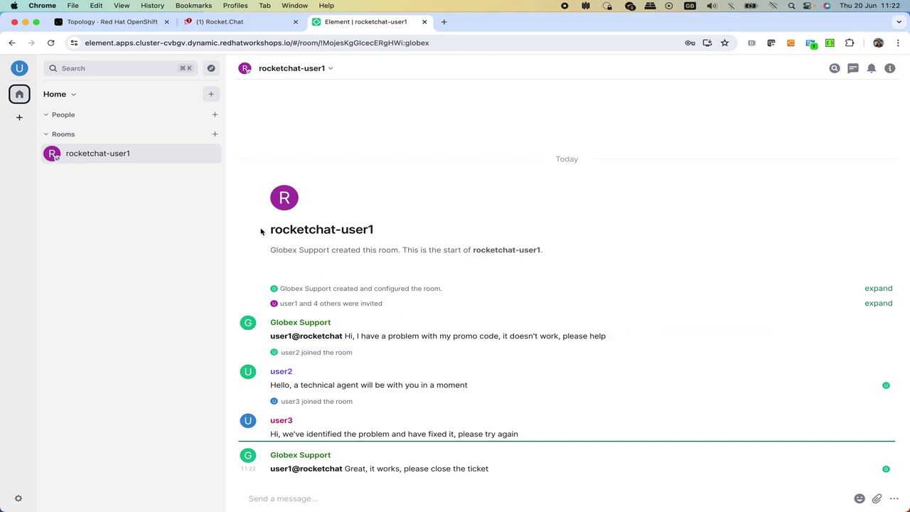
- Leave the rocketchat-user1 room in Element and confirm the leave
right_click(172, 159)
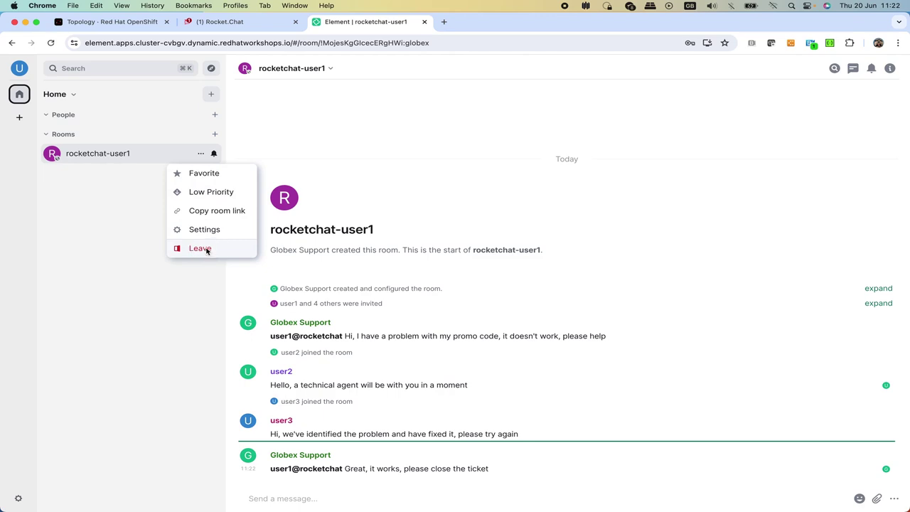
left_click(207, 250)
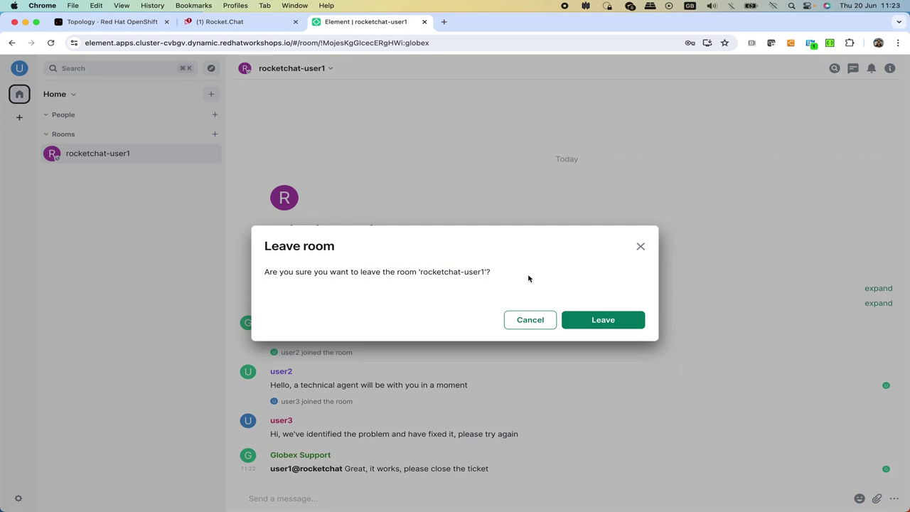
left_click(604, 320)
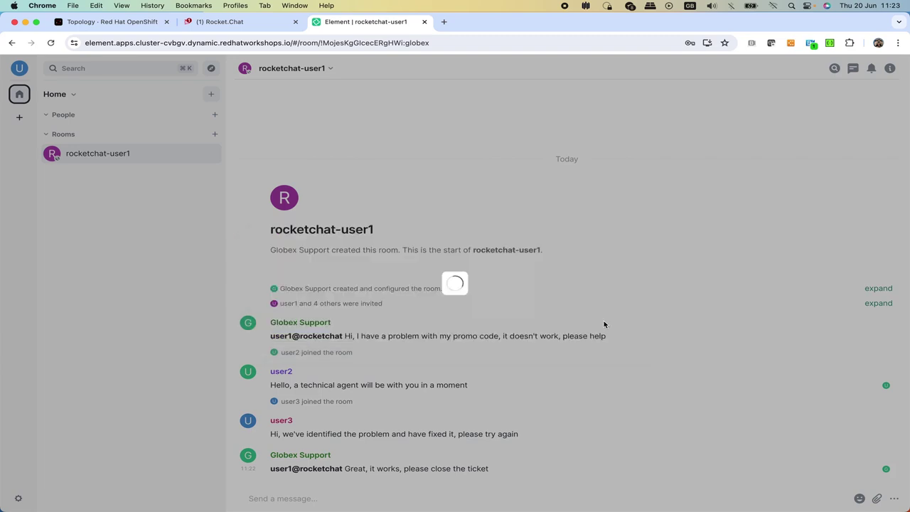
- Return to Rocket.Chat's globex-support-user1 channel showing the session-ended notice and transcript link
left_click(238, 23)
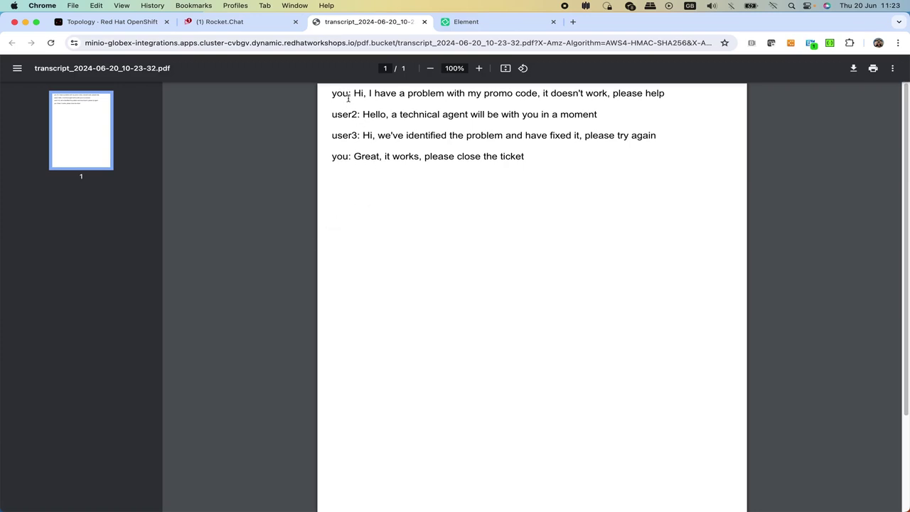
- Highlight the agent lines in transcript_2024-06-20_10-23-32.pdf, then close the transcript
left_click_drag(333, 115, 419, 136)
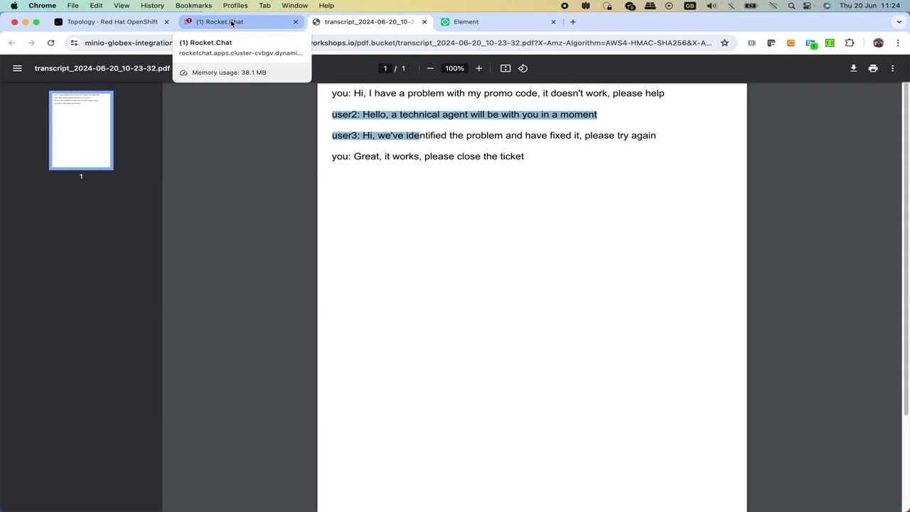
left_click(425, 22)
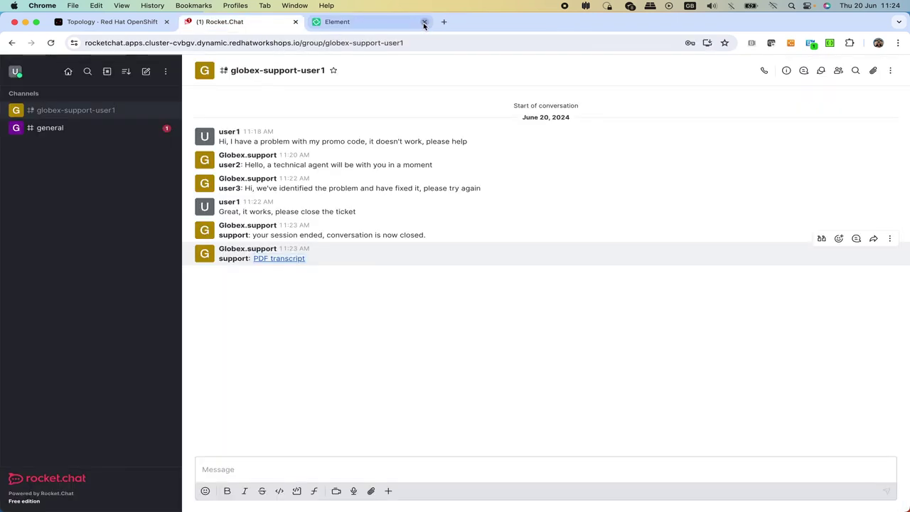
- Show the globex-integrations project in the OpenShift topology view, nudging the matrix group
left_click(123, 22)
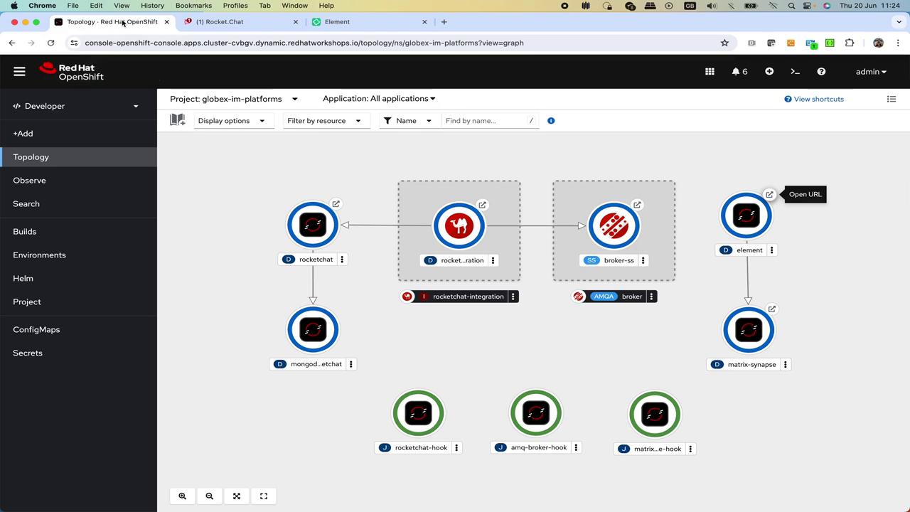
left_click(252, 100)
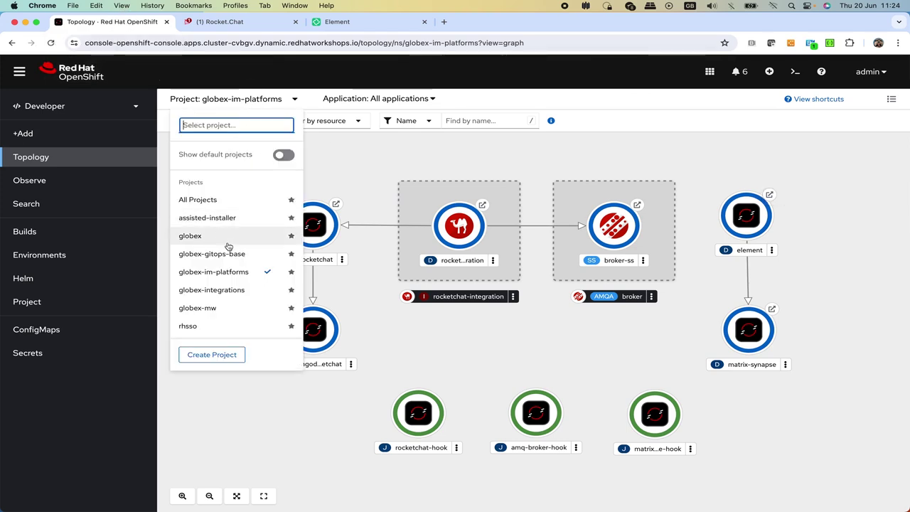
left_click(211, 295)
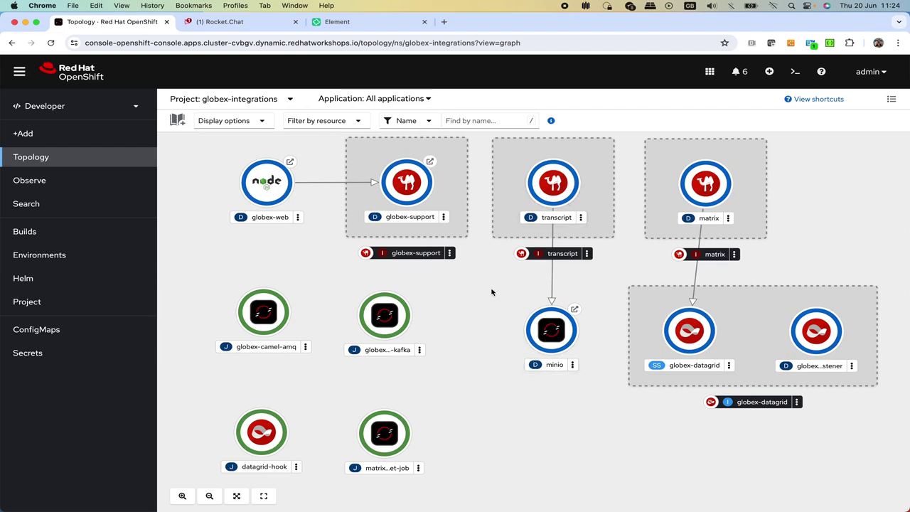
left_click_drag(747, 164, 744, 169)
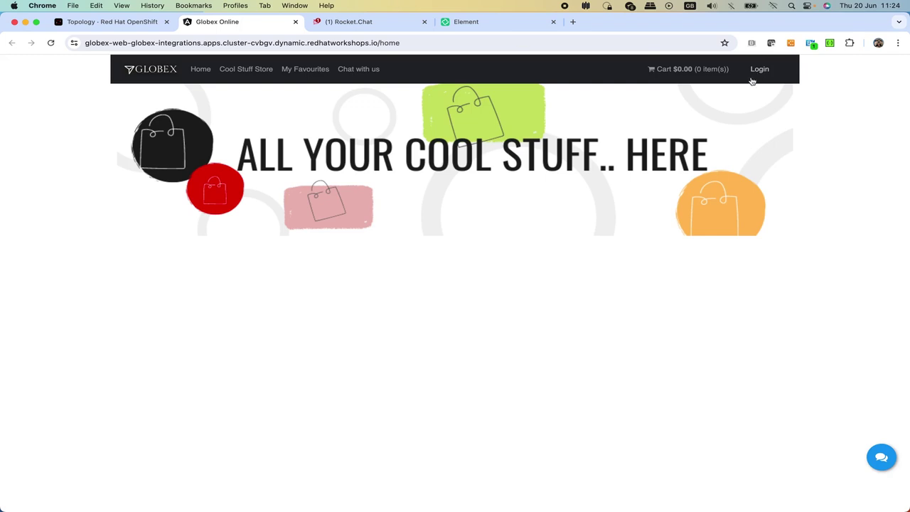
- Sign in to Globex Online with the customer's username and password, then open support chat
left_click(759, 71)
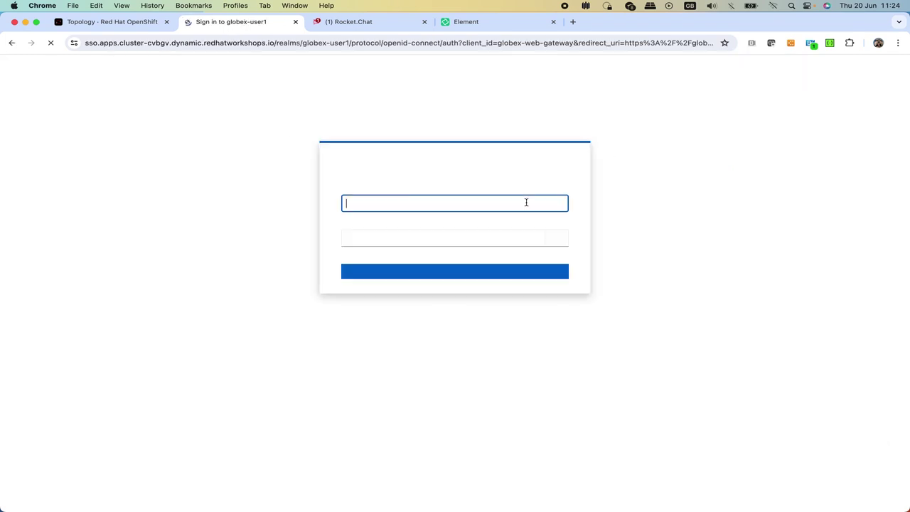
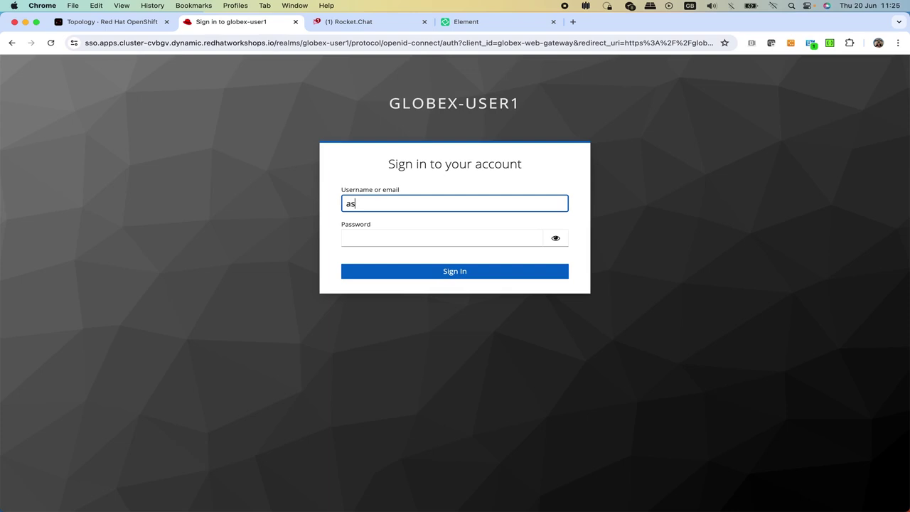
key("Tab")
type("•••••")
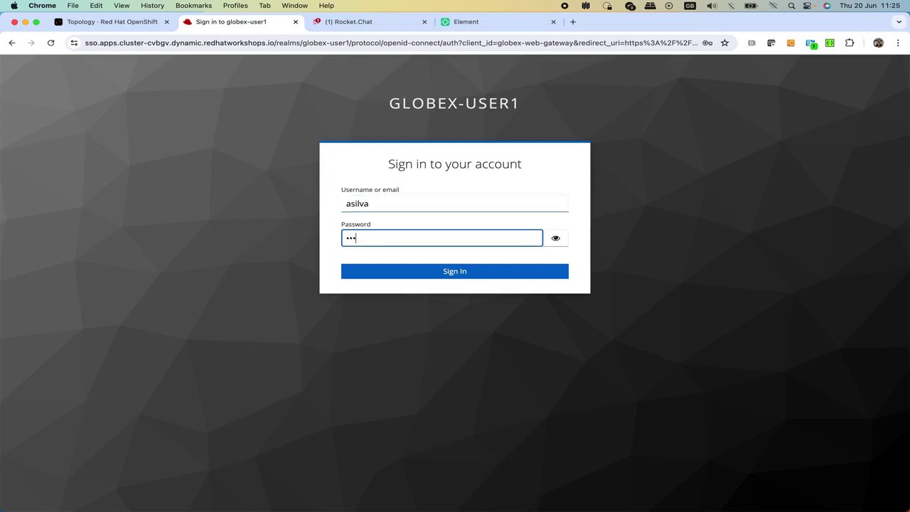
type("••••")
key("Return")
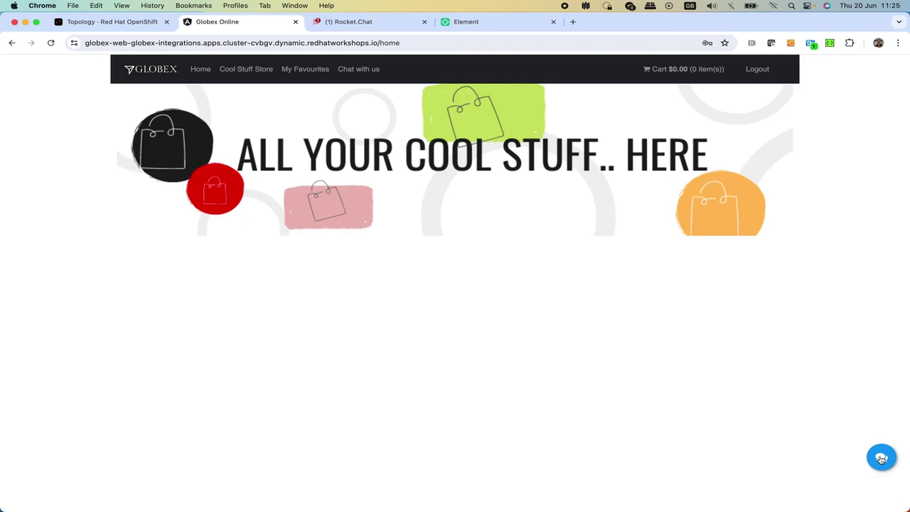
left_click(881, 458)
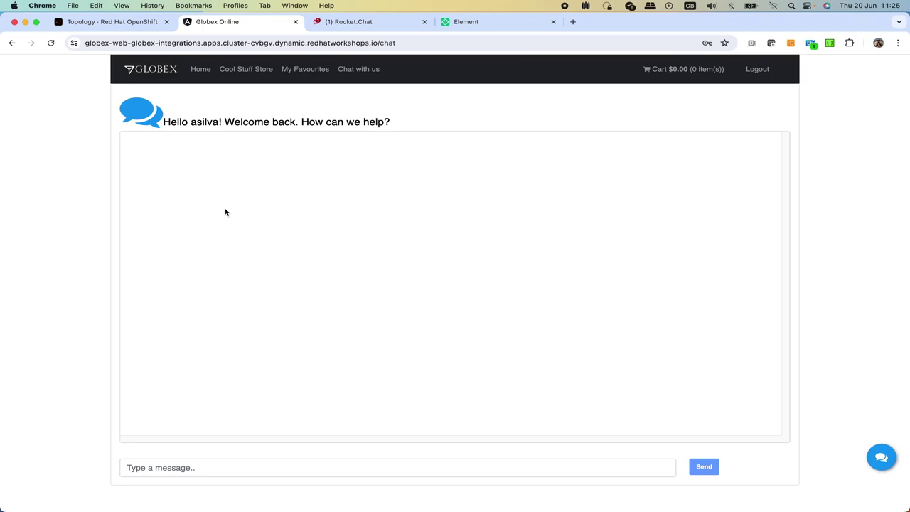
- Send 'Hello, please help, my promo code doesn't work' in the Globex support chat
left_click(166, 468)
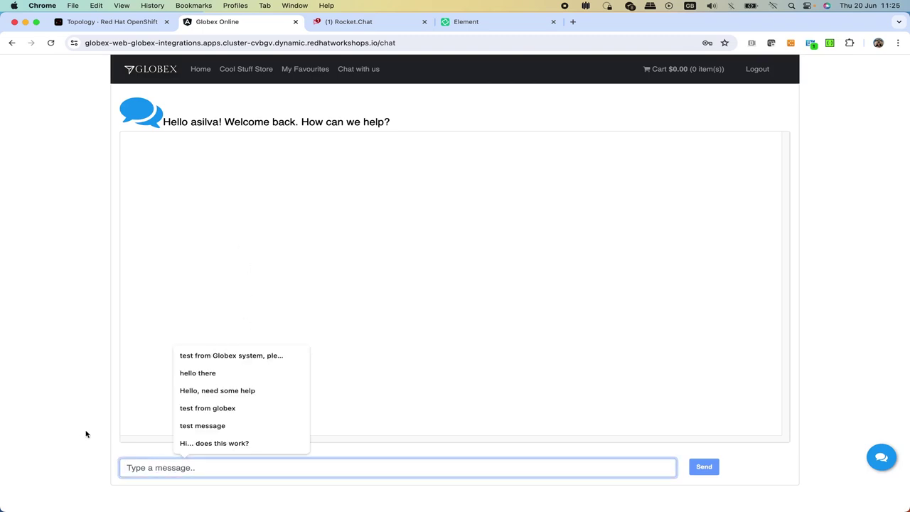
type("Hel")
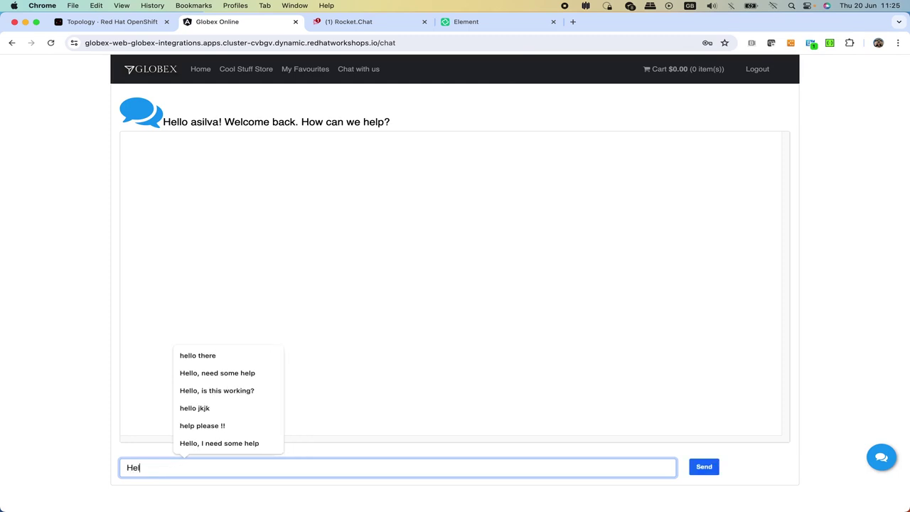
type("lo, please hel")
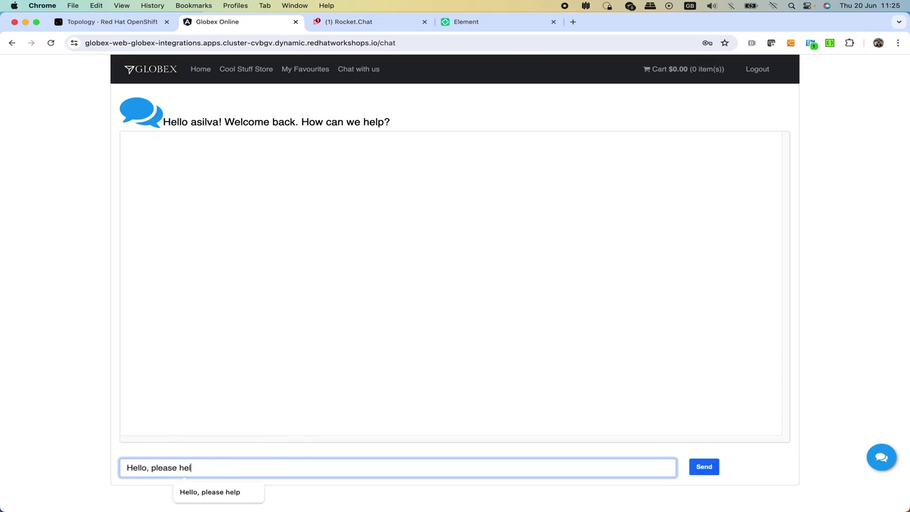
type("p, my prom")
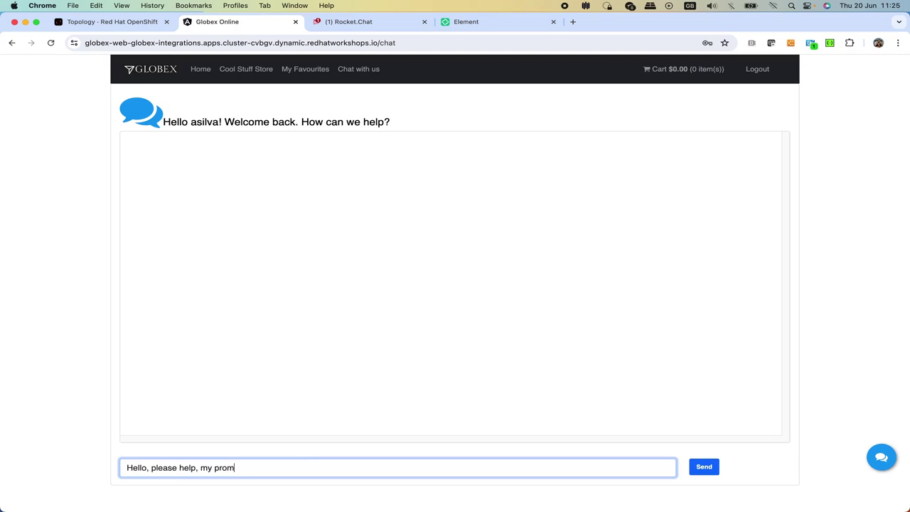
type("o code doesn't work")
left_click(702, 468)
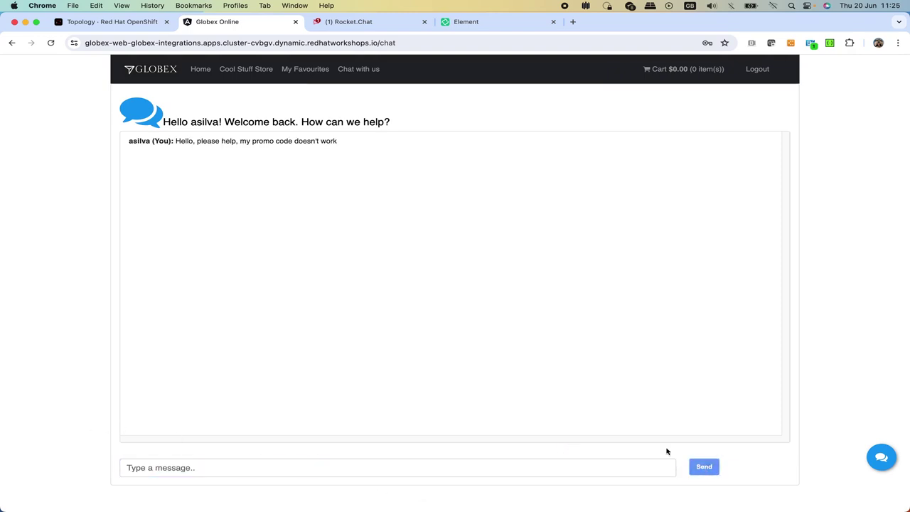
left_click(493, 21)
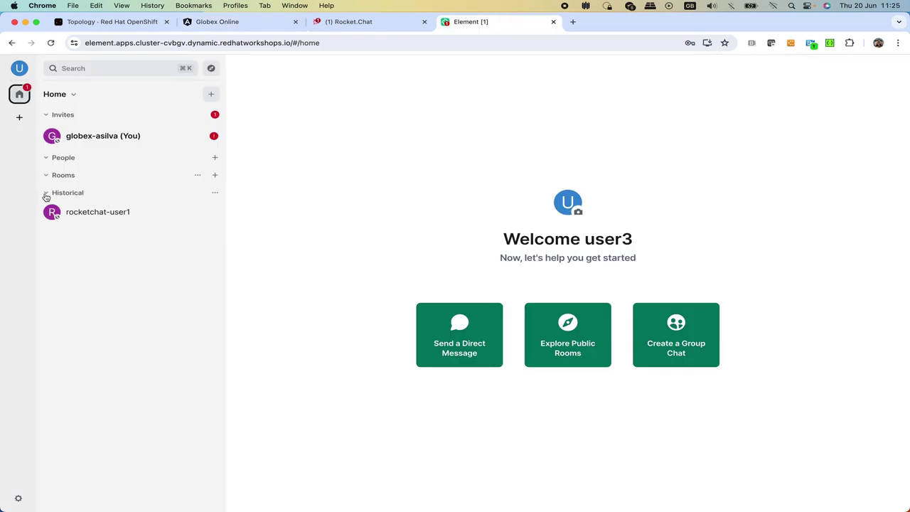
- Collapse Historical and accept the Globex customer's pending invite to join their room
left_click(45, 195)
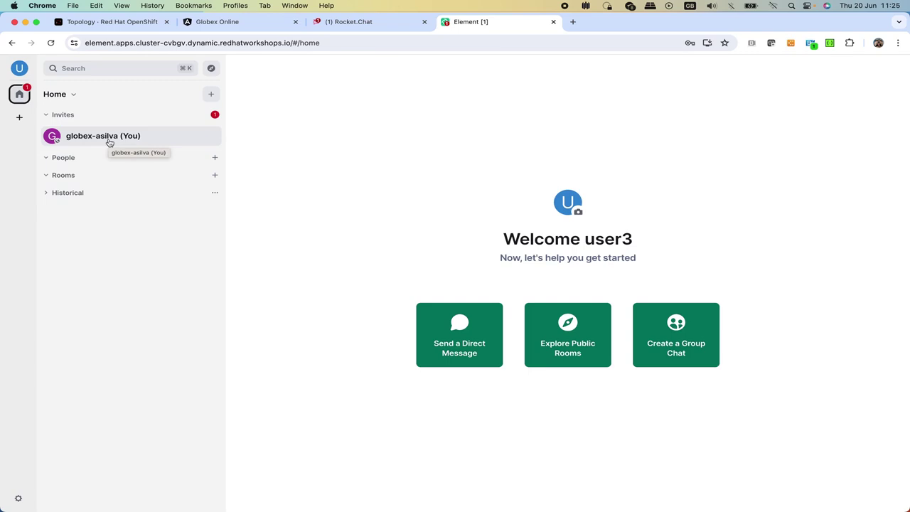
left_click(109, 142)
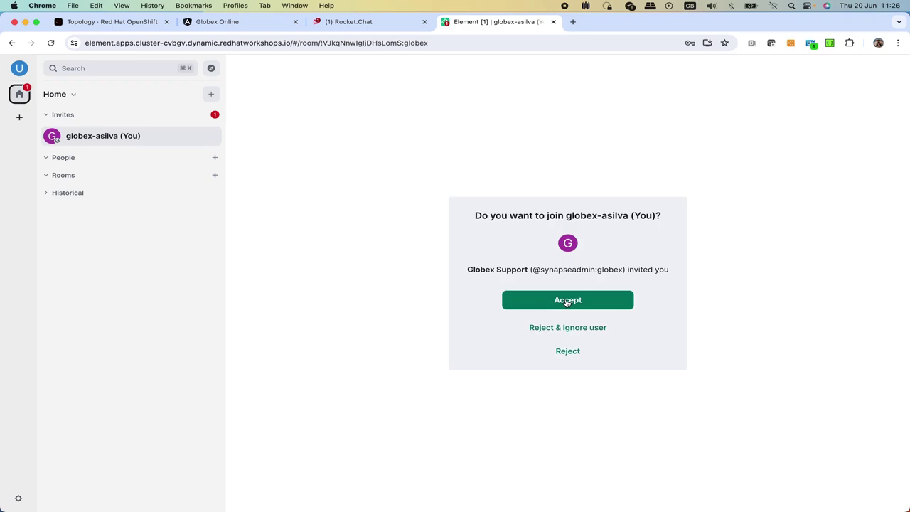
left_click(567, 301)
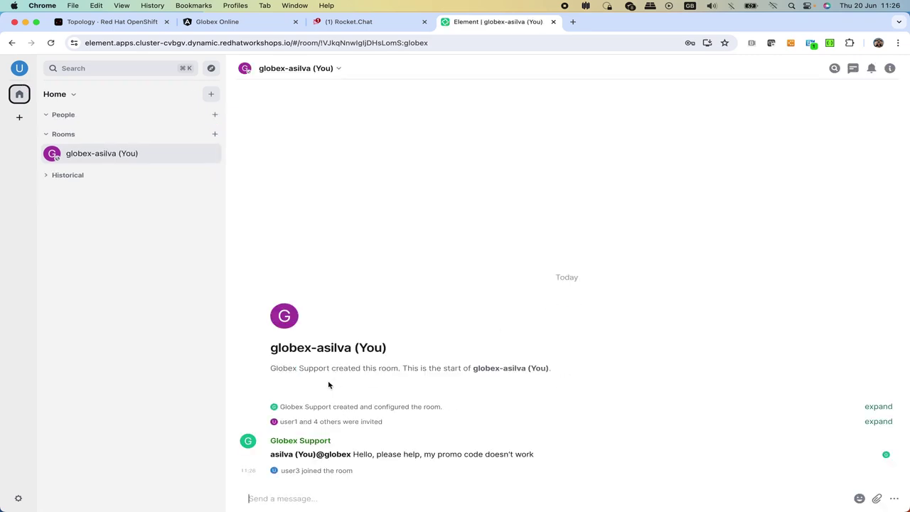
- Reply 'Hi, we've identified the problem and fixed it, please try again' to the customer
type("Hi, ")
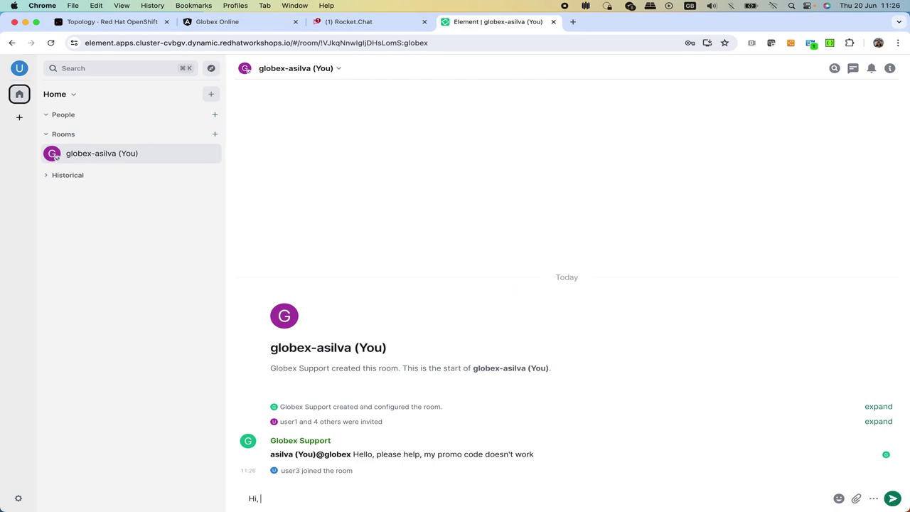
type("we've identified the problem and ")
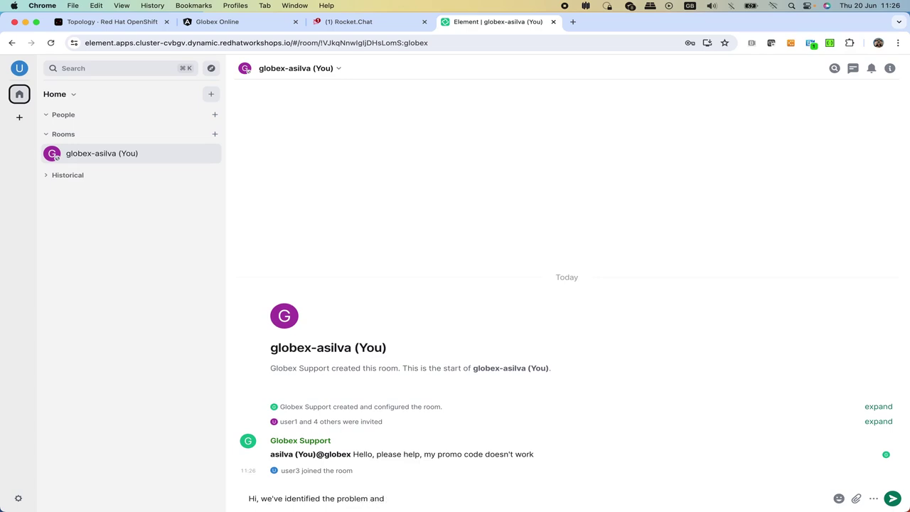
type("fixedit, pleas")
key("BackSpace")
key("BackSpace")
key("BackSpace")
type("ease try again")
key("Return")
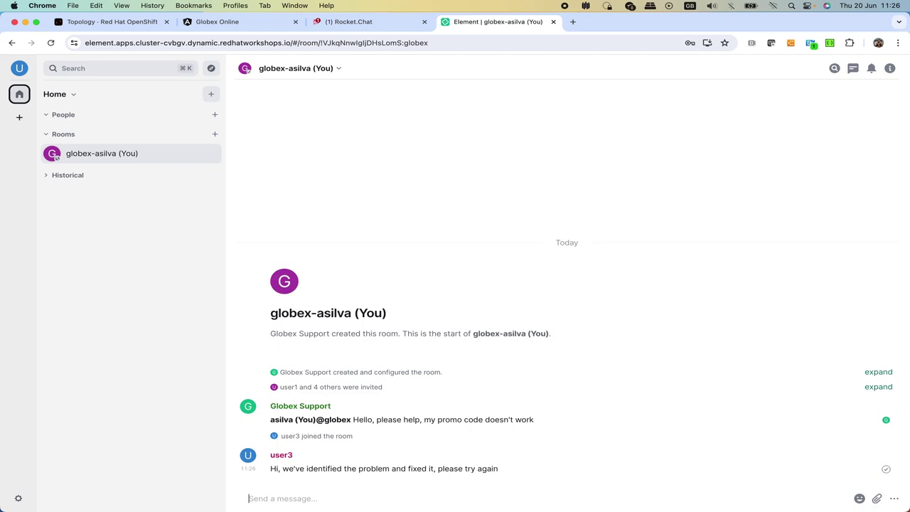
left_click(236, 24)
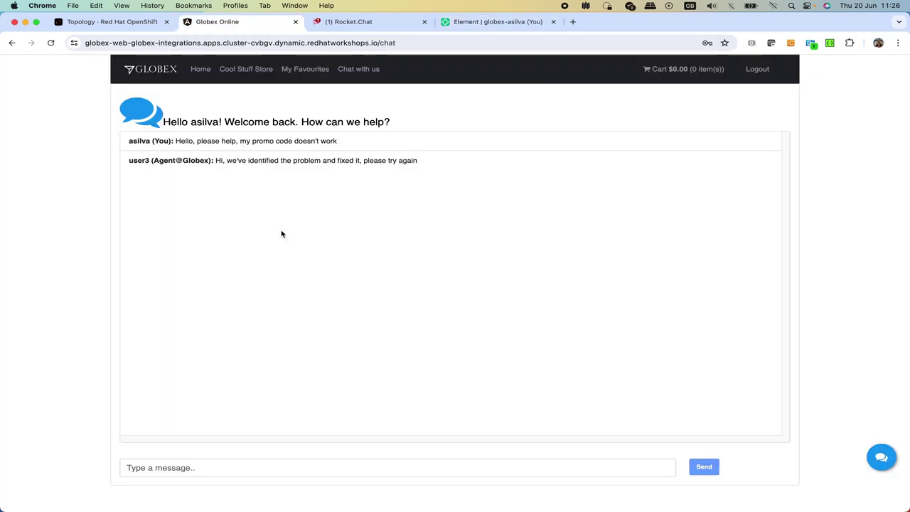
- Send the customer reply 'great !! it works, please close the issue' from the Globex chat
left_click(169, 465)
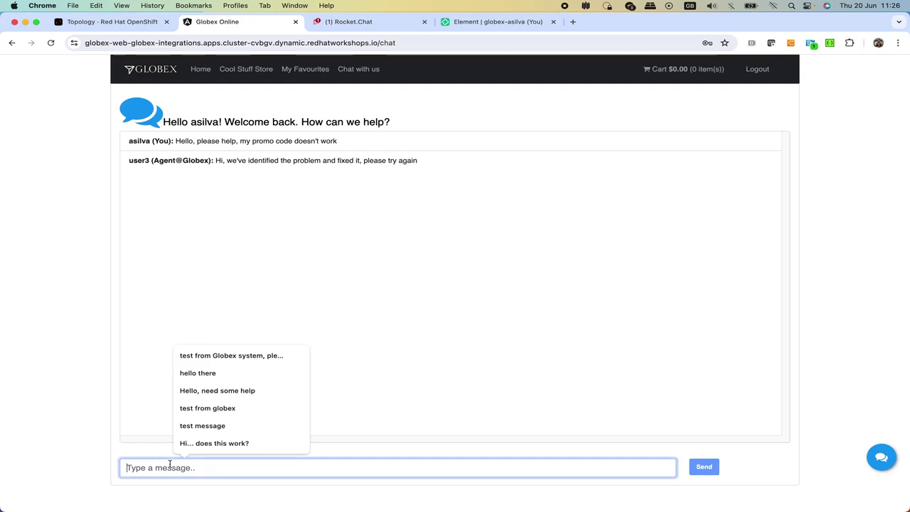
type("great !!")
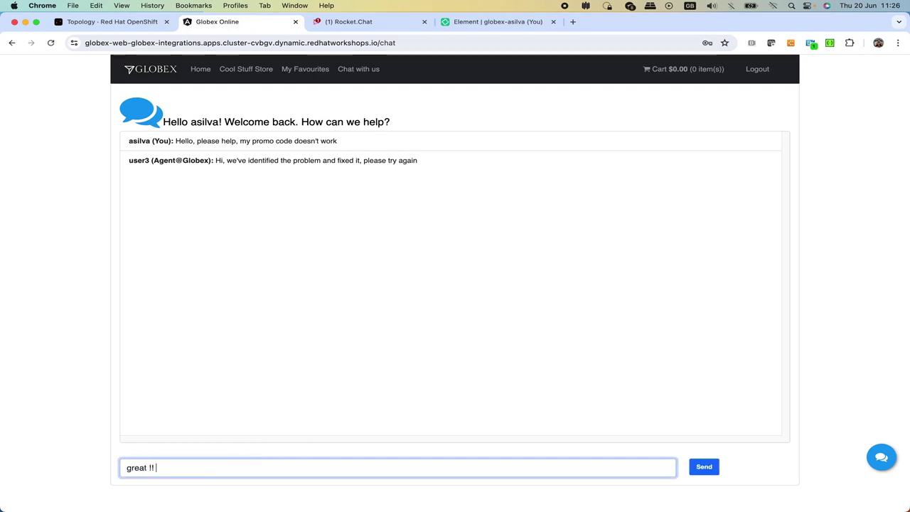
type(" it works, please close the issue")
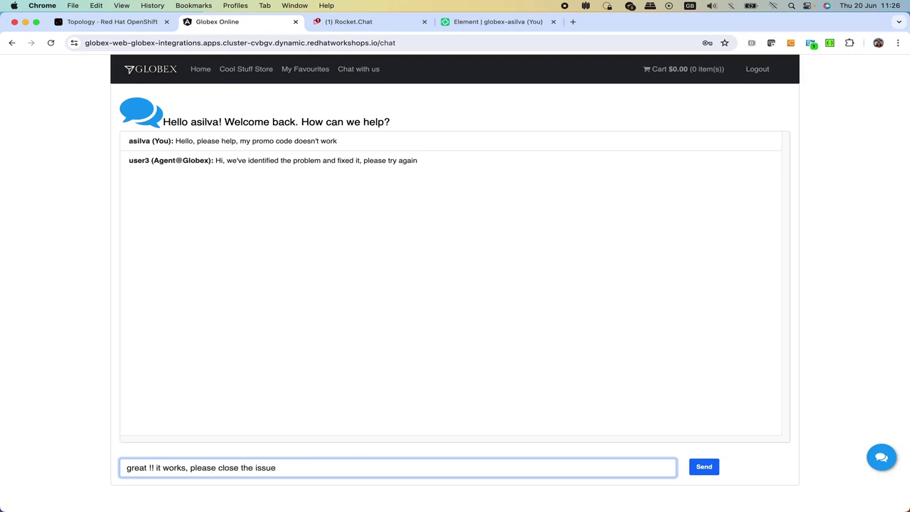
left_click(704, 466)
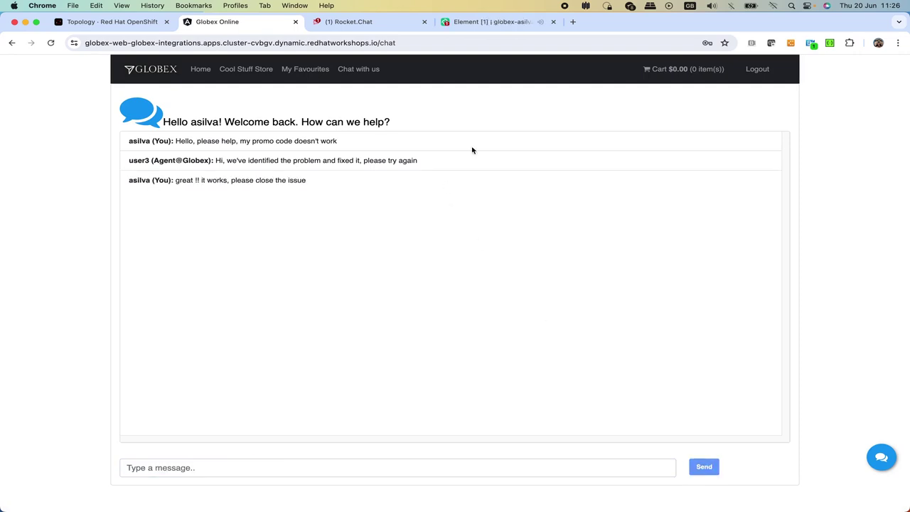
left_click(490, 21)
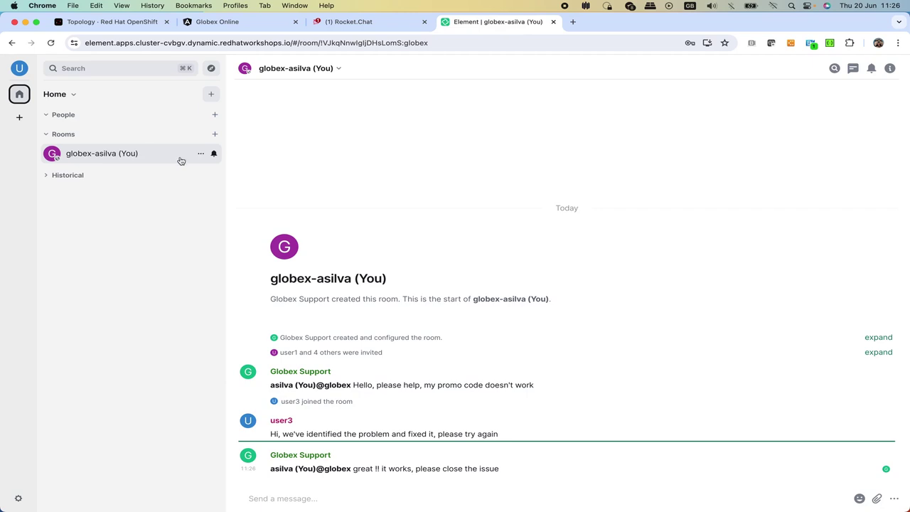
- Leave the customer's Globex chat room in Element, then check the closed session in Globex
left_click(201, 153)
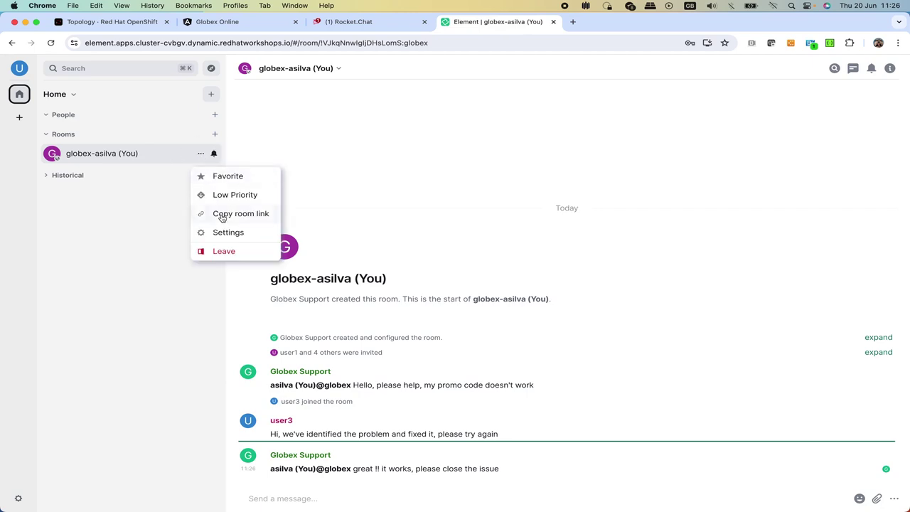
left_click(225, 253)
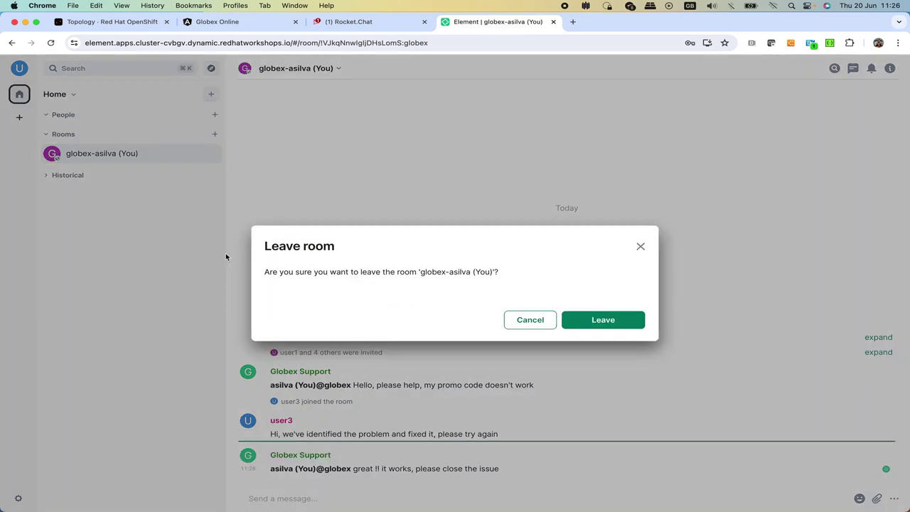
left_click(603, 320)
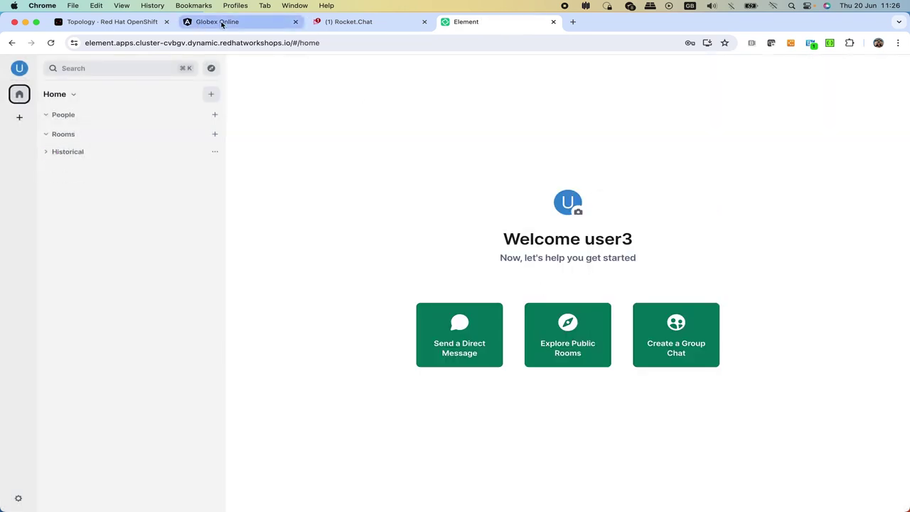
left_click(222, 24)
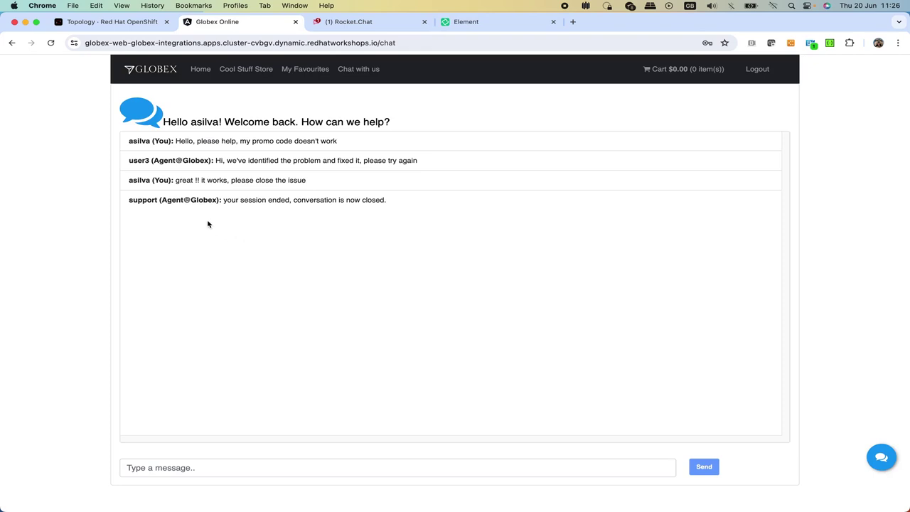